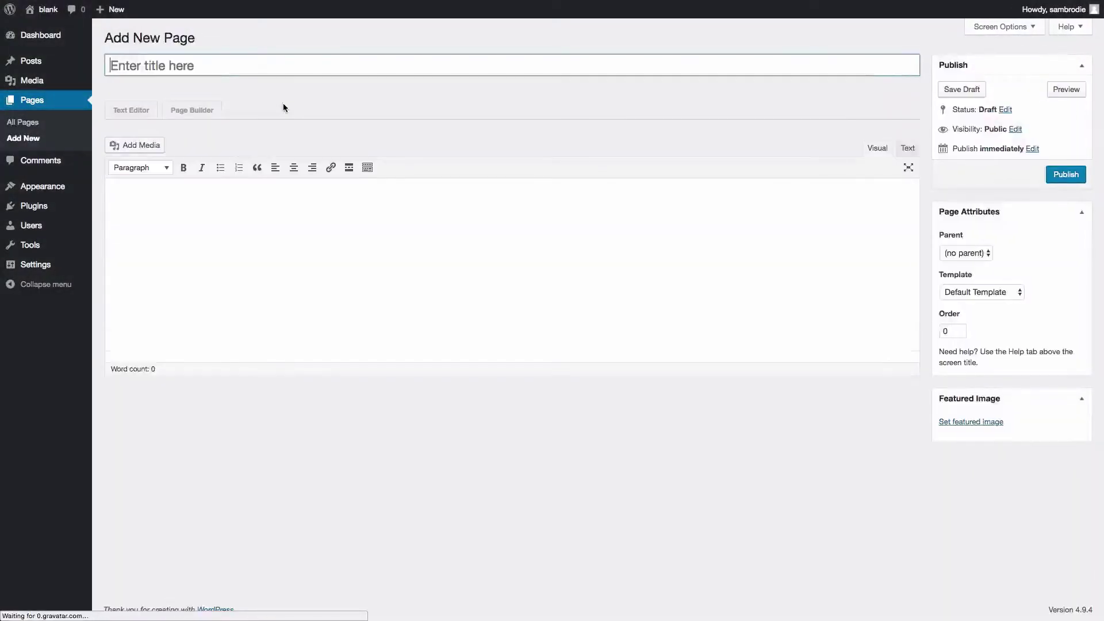
- Type 'Contac' while setting up the new page in the Offsprout builder
{"action": "type", "text": "Contac"}
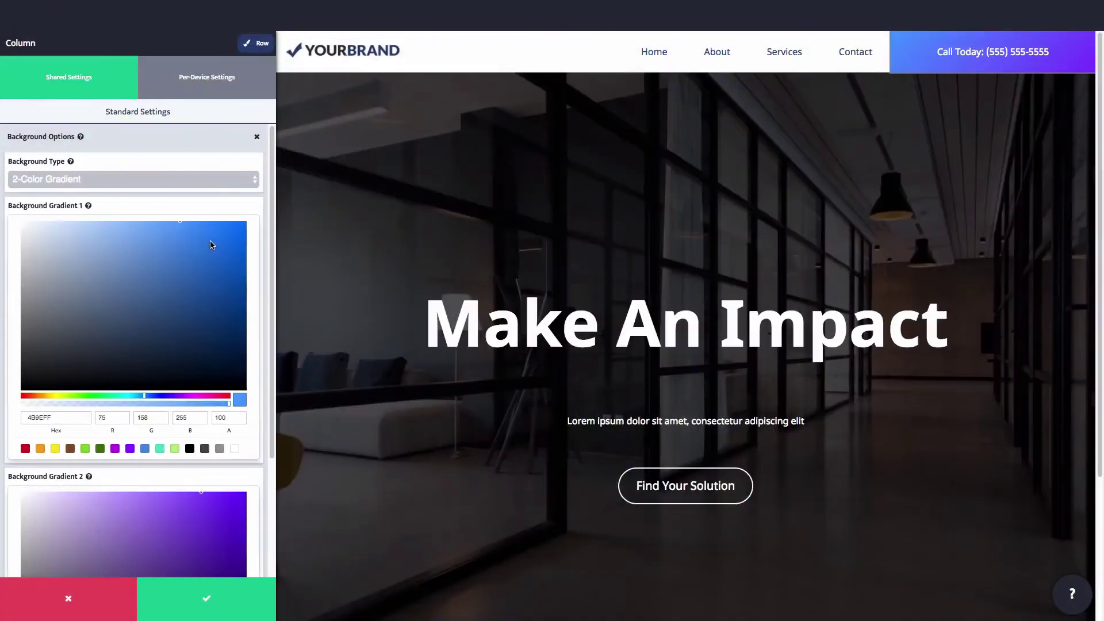
- Shift the Call Today gradient to a lighter blue 3C92F4 and a darker purple
{"action": "left_click", "coordinate": [201, 244]}
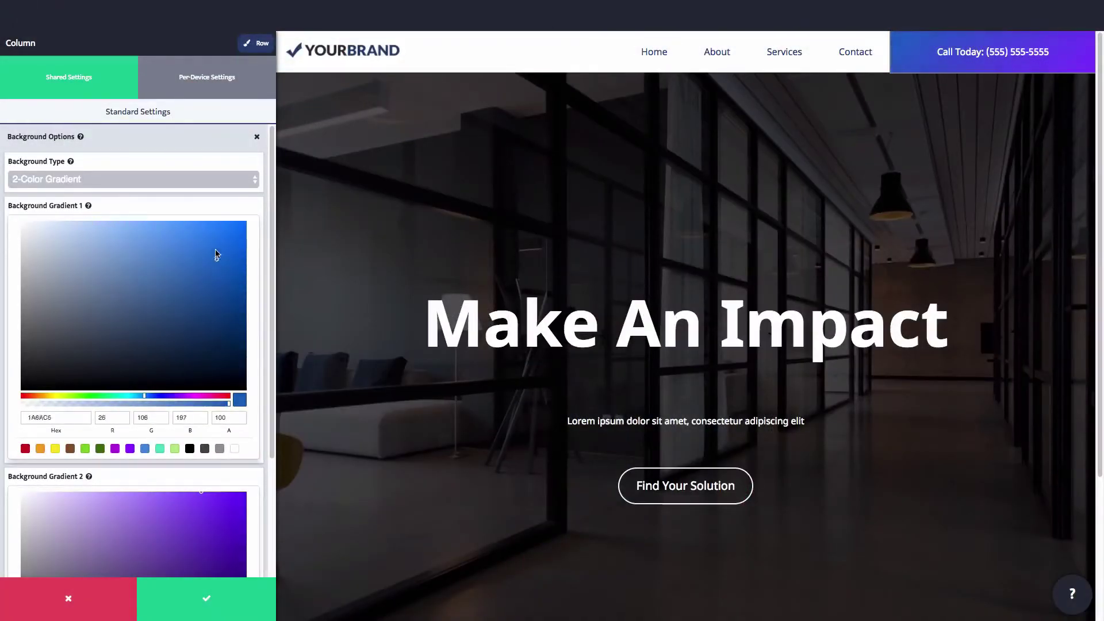
{"action": "left_click_drag", "start_coordinate": [217, 254], "coordinate": [193, 233]}
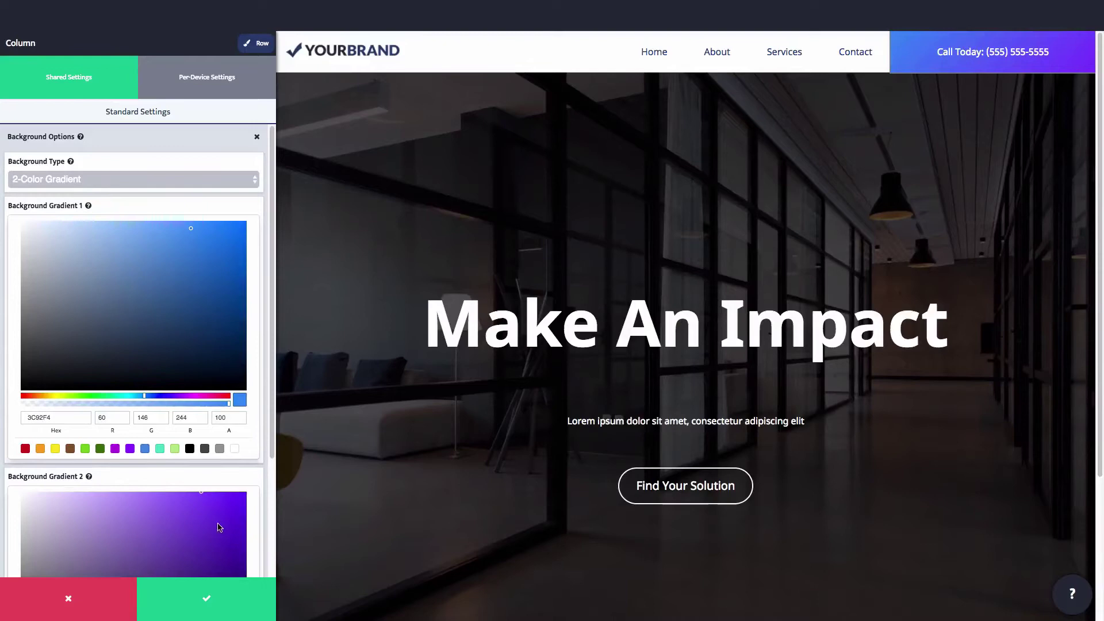
{"action": "left_click", "coordinate": [218, 523]}
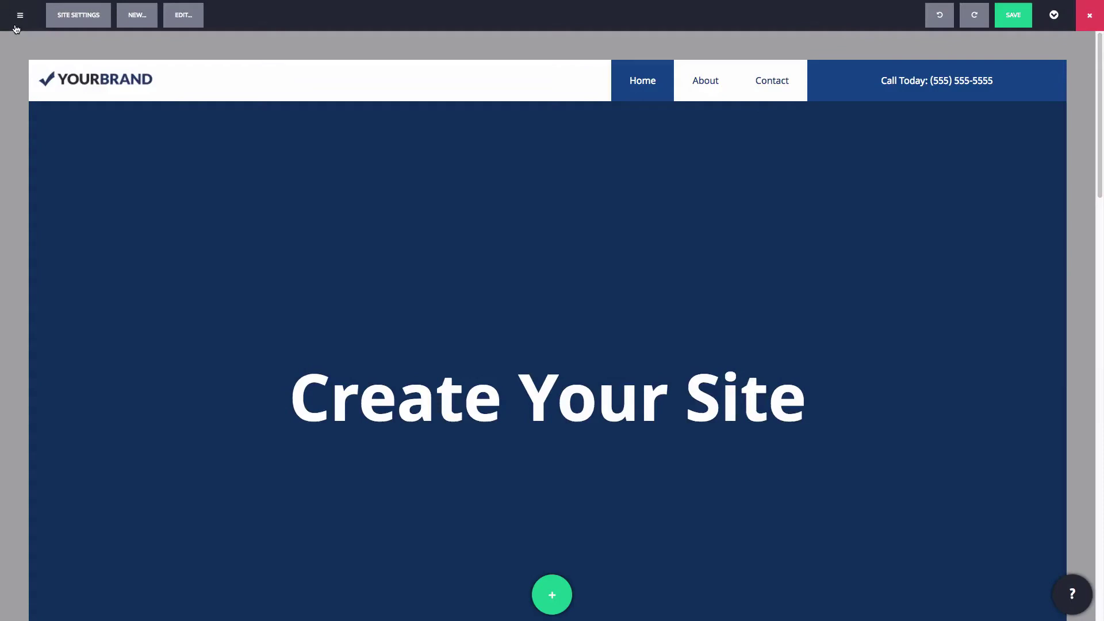
{"action": "left_click", "coordinate": [17, 26]}
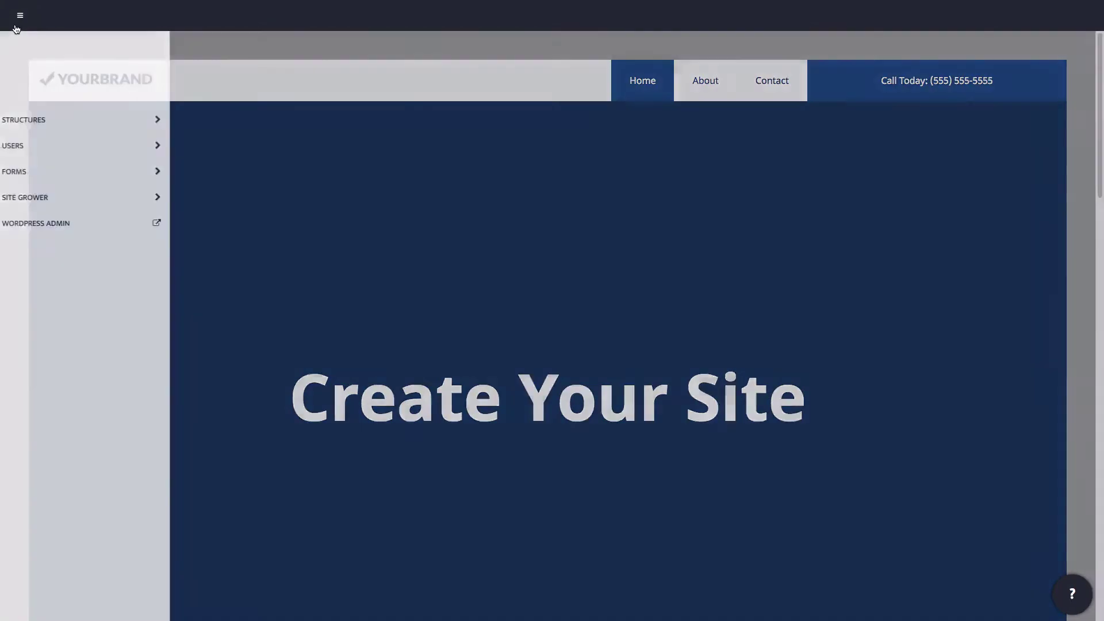
- Start a new Site Grower site from scratch using the dark YOURBRAND logo
{"action": "left_click", "coordinate": [46, 199]}
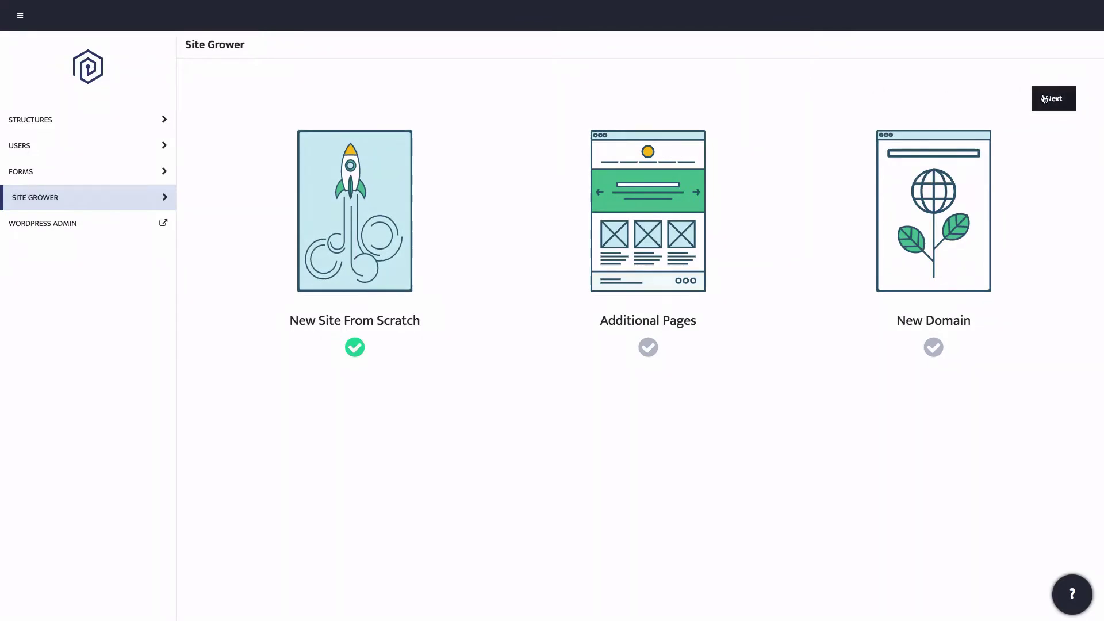
{"action": "left_click", "coordinate": [1045, 99]}
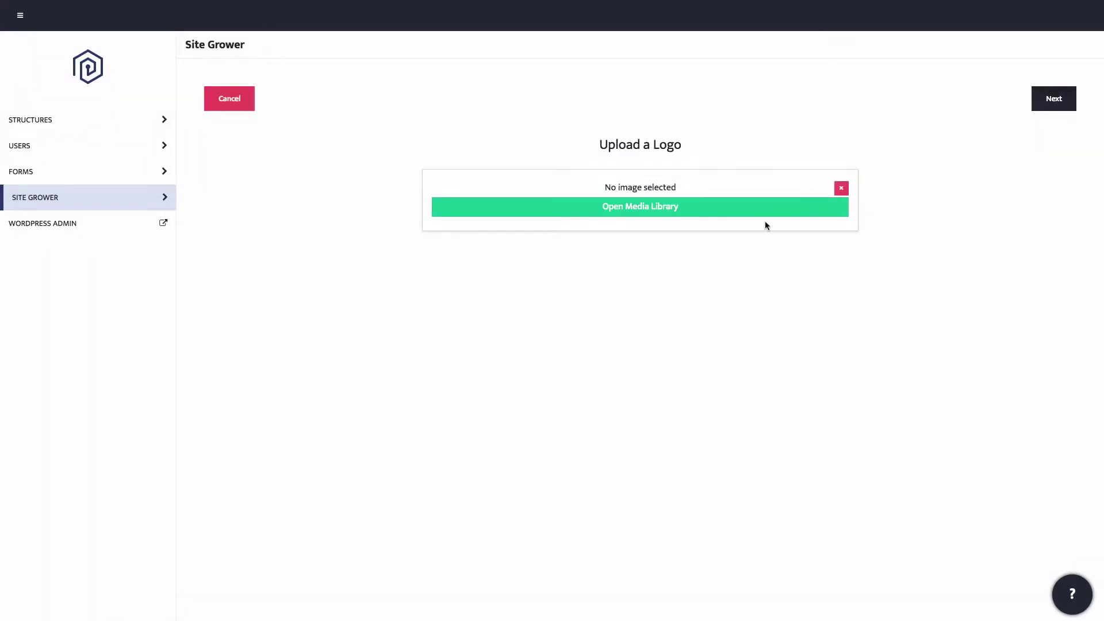
{"action": "left_click", "coordinate": [764, 216]}
{"action": "left_click", "coordinate": [57, 162]}
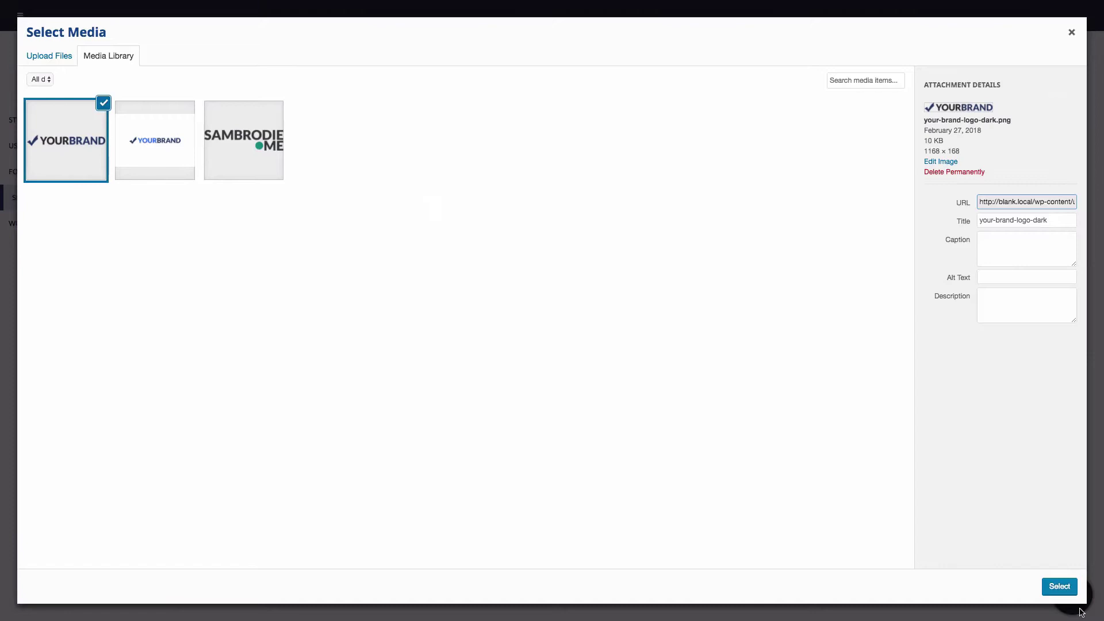
{"action": "left_click", "coordinate": [1064, 590]}
- Skip the company info and social URL steps, add a Contact 5 page, and grow the site
{"action": "left_click", "coordinate": [1044, 111]}
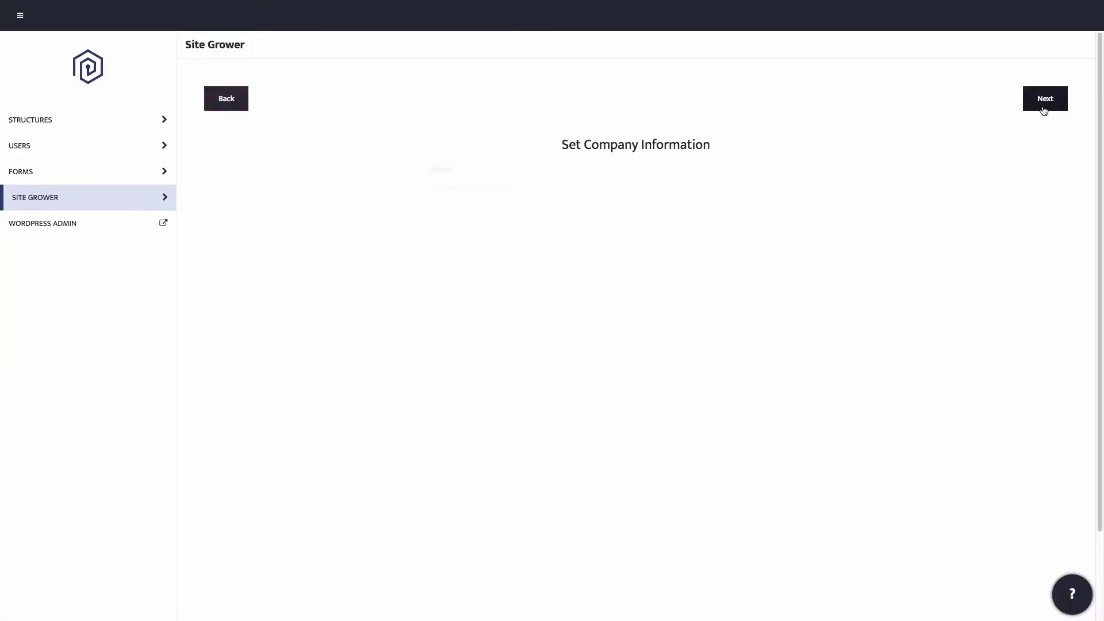
{"action": "left_click", "coordinate": [1044, 111]}
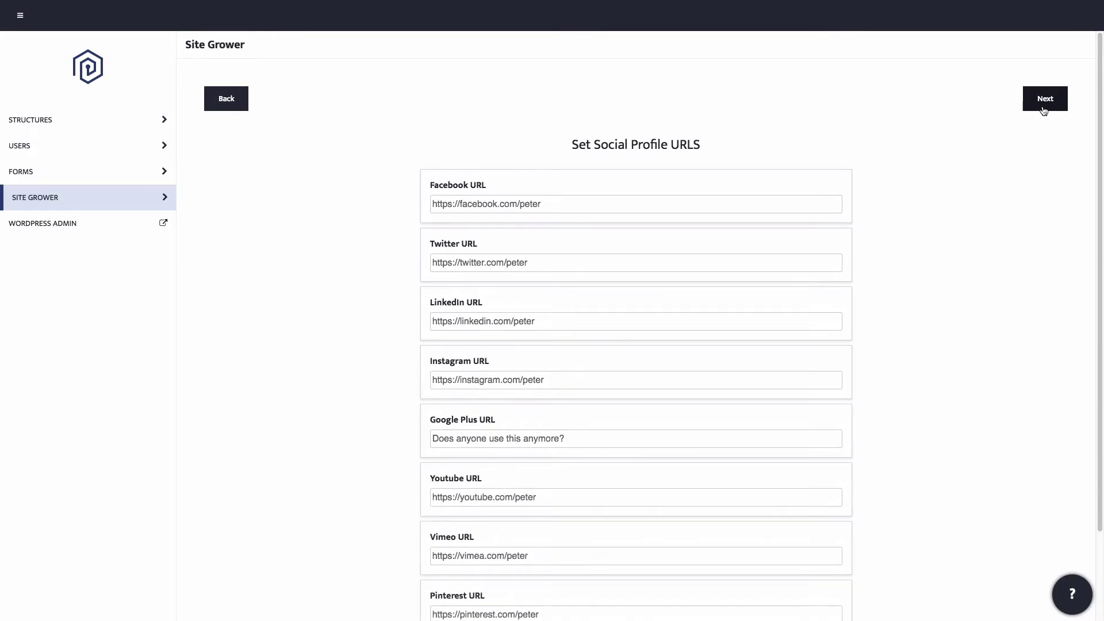
{"action": "left_click", "coordinate": [1044, 110]}
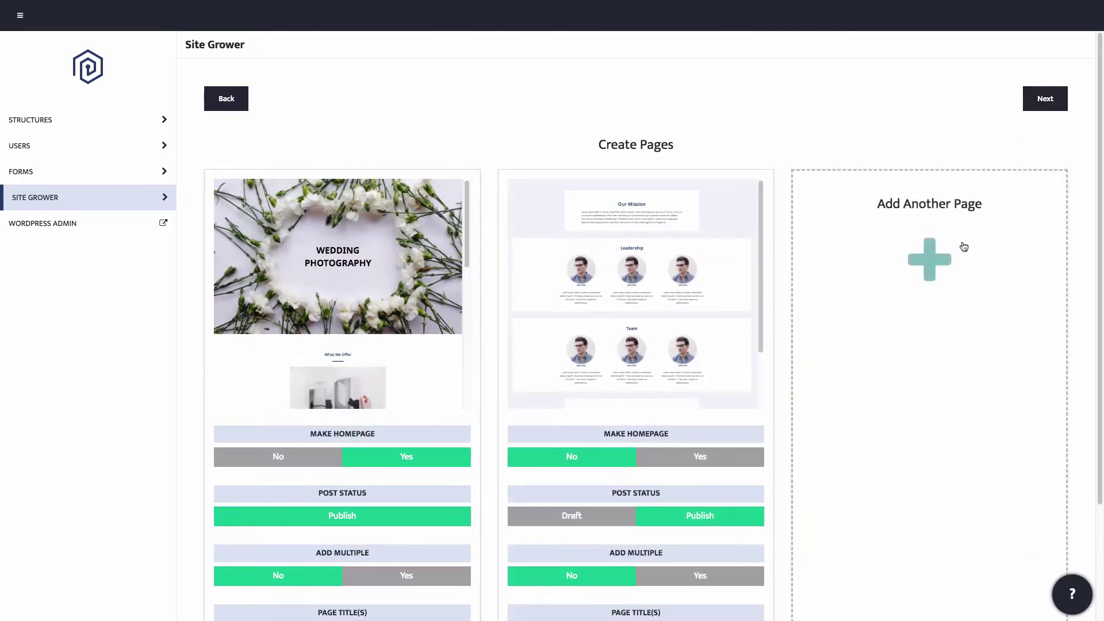
{"action": "left_click", "coordinate": [964, 247]}
{"action": "left_click", "coordinate": [73, 300]}
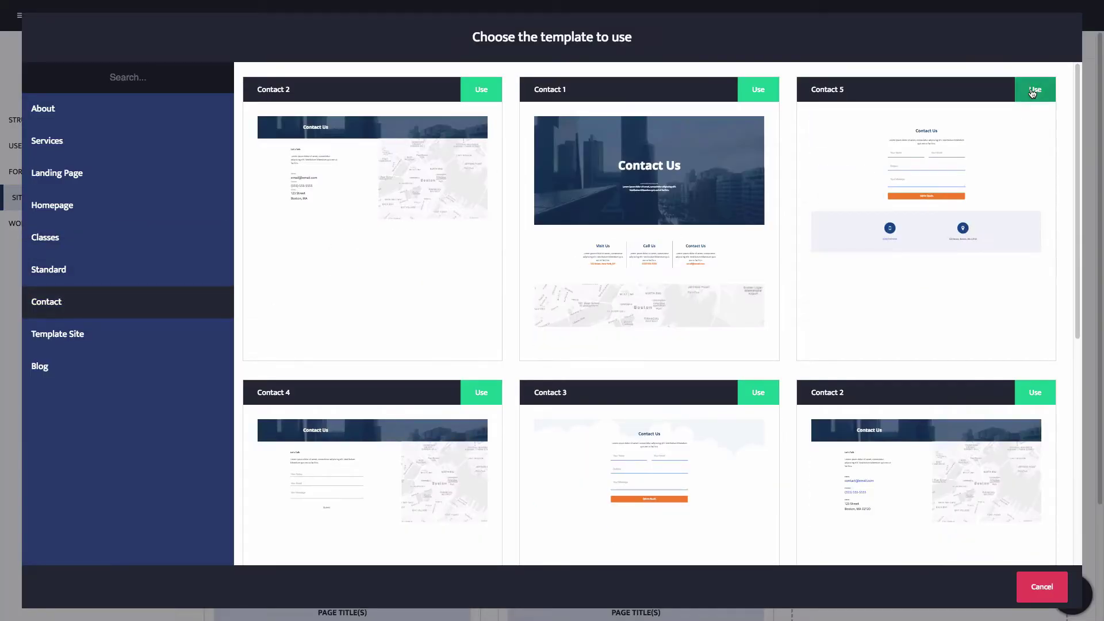
{"action": "left_click", "coordinate": [1033, 90]}
{"action": "left_click", "coordinate": [1044, 99]}
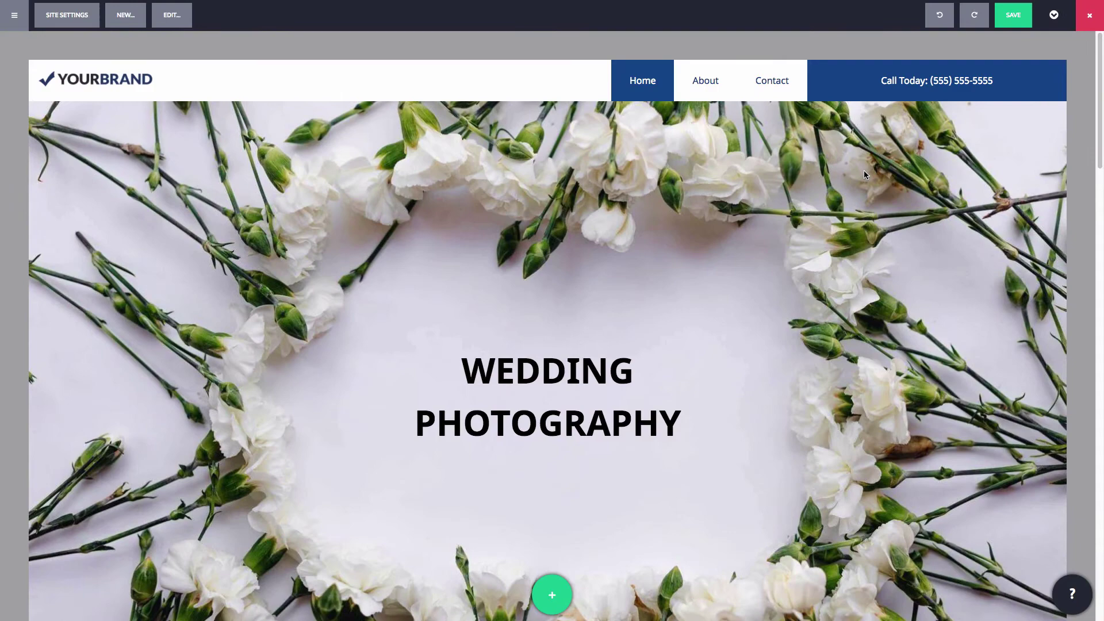
- Scroll through the generated site until the Food and Beer homepage shows
{"action": "scroll", "coordinate": [689, 474], "scroll_direction": "down", "scroll_amount": 10}
{"action": "mouse_move", "coordinate": [690, 456]}
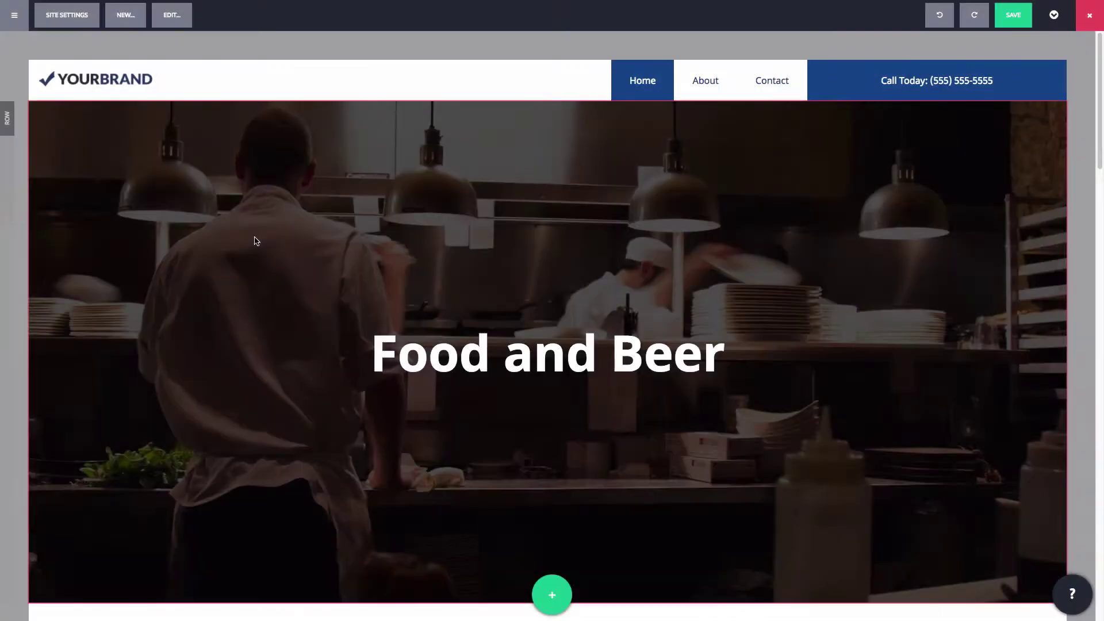
- Edit the page structure and give the navigation items a Grey Light background
{"action": "left_click", "coordinate": [178, 17]}
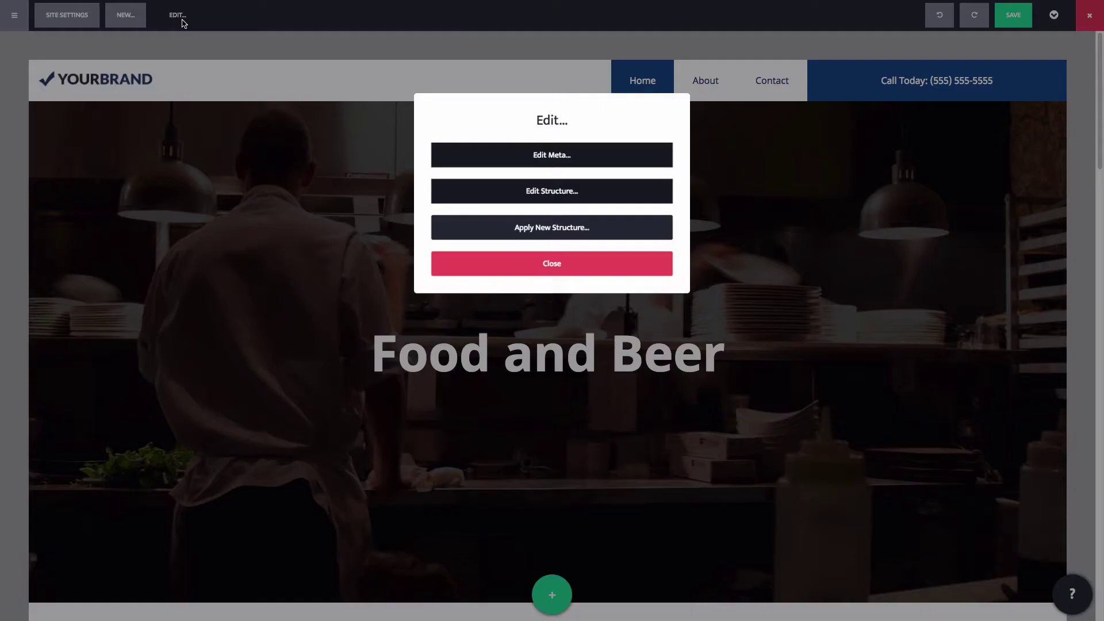
{"action": "left_click", "coordinate": [497, 193]}
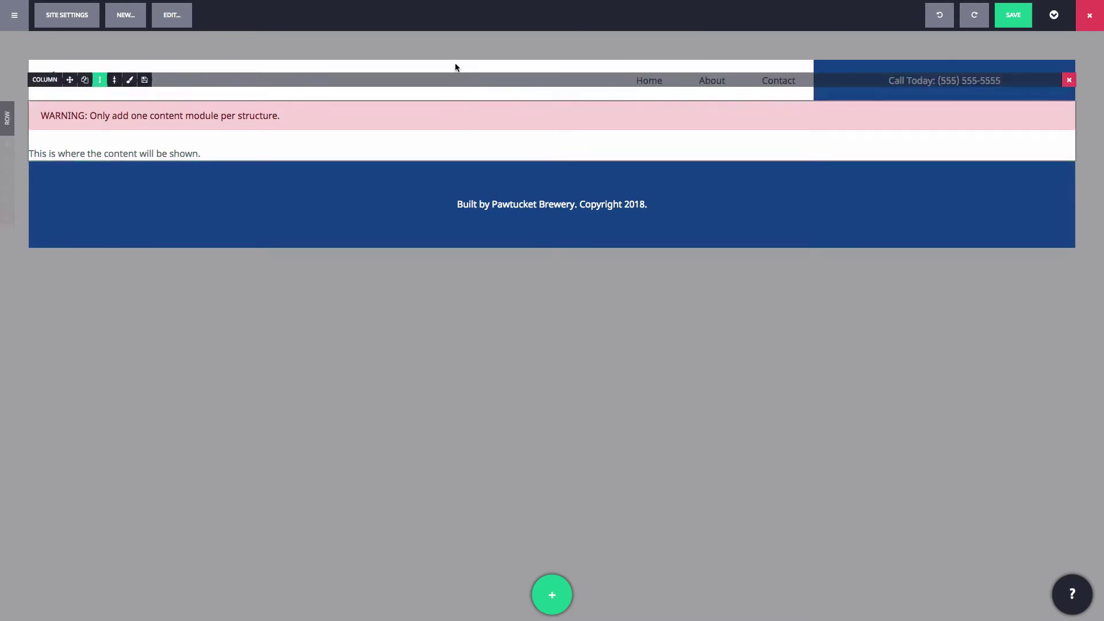
{"action": "left_click", "coordinate": [456, 78]}
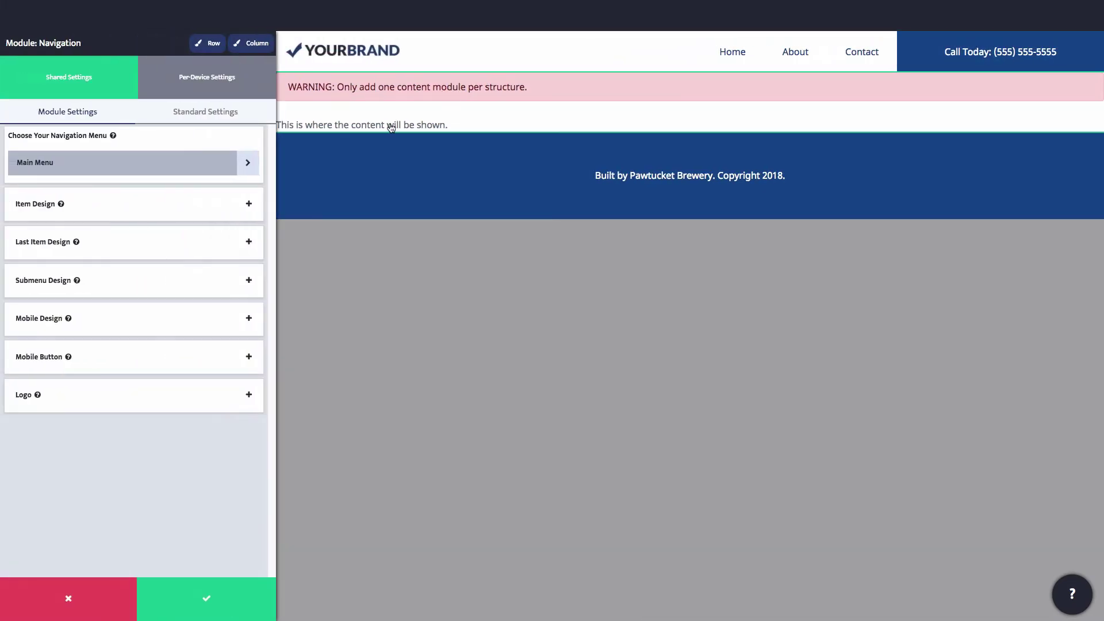
{"action": "left_click", "coordinate": [211, 204]}
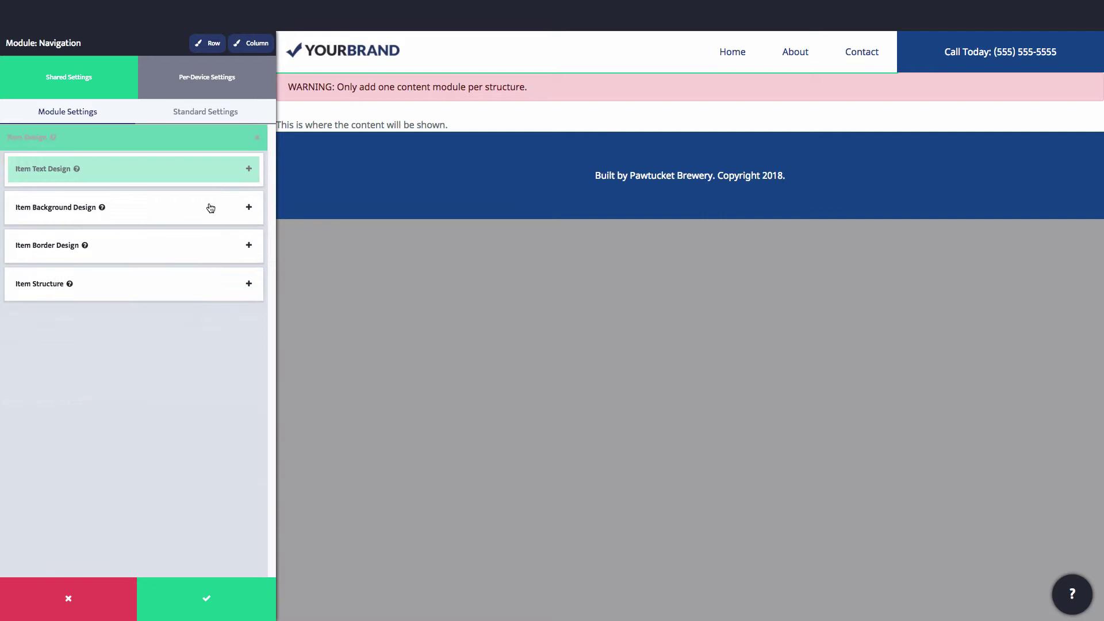
{"action": "left_click", "coordinate": [210, 207]}
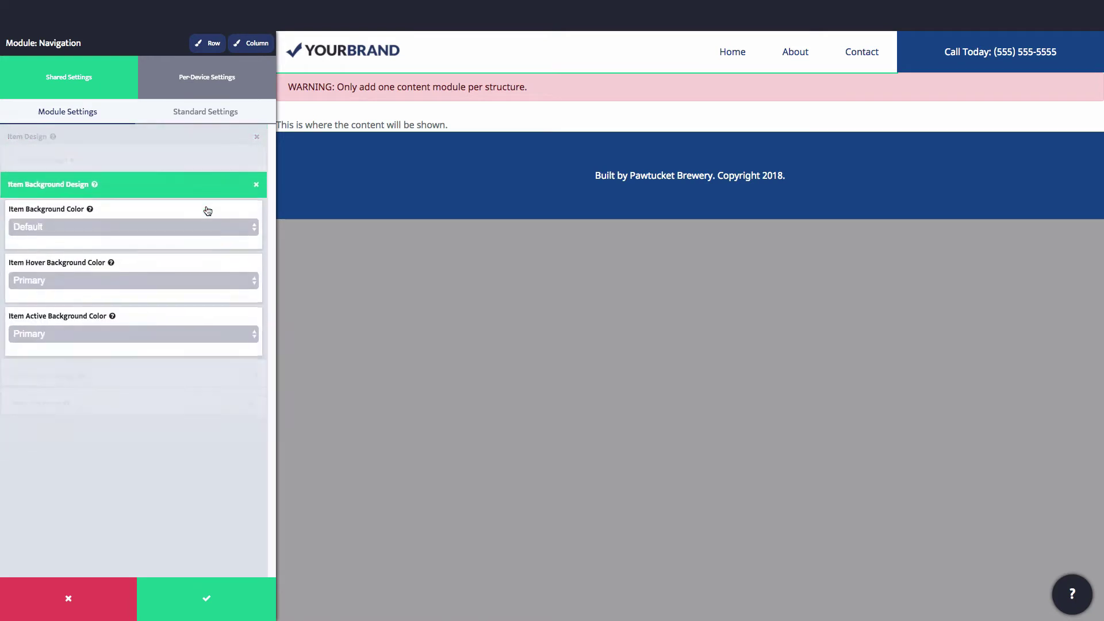
{"action": "left_click", "coordinate": [166, 183]}
{"action": "left_click", "coordinate": [71, 419]}
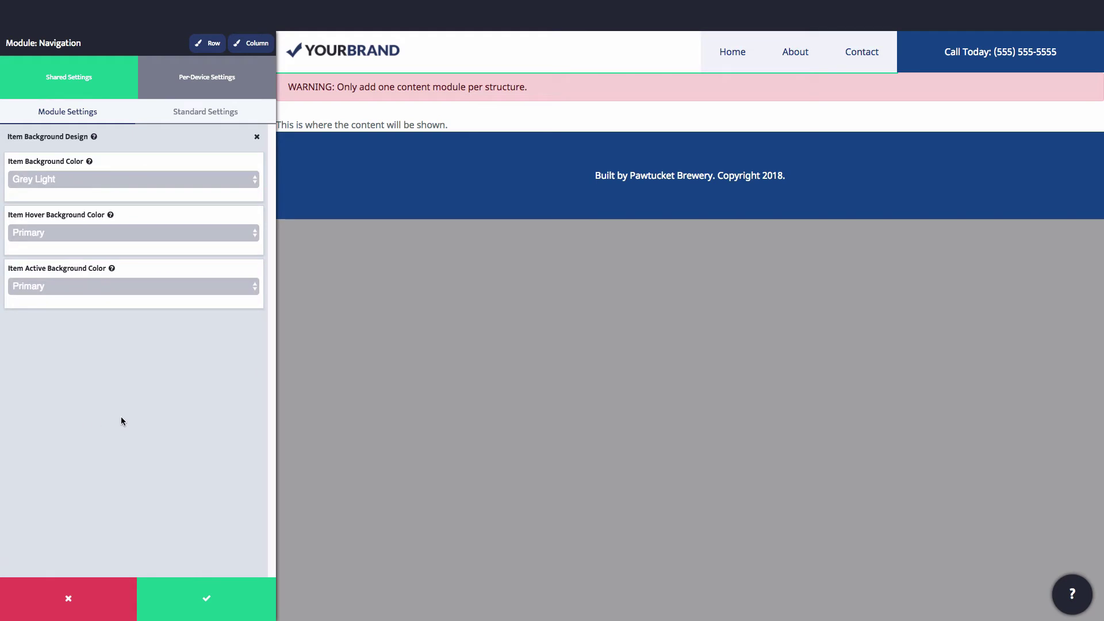
{"action": "left_click", "coordinate": [208, 596]}
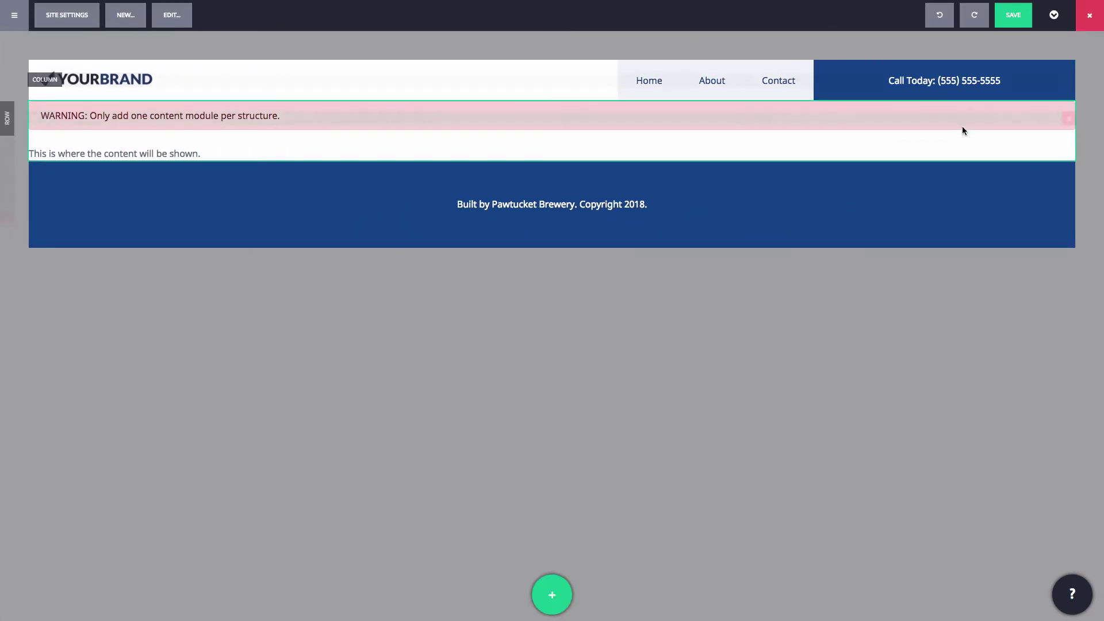
- Delete the Call Today column, make the header row sticky, and save the structure
{"action": "left_click", "coordinate": [1070, 41]}
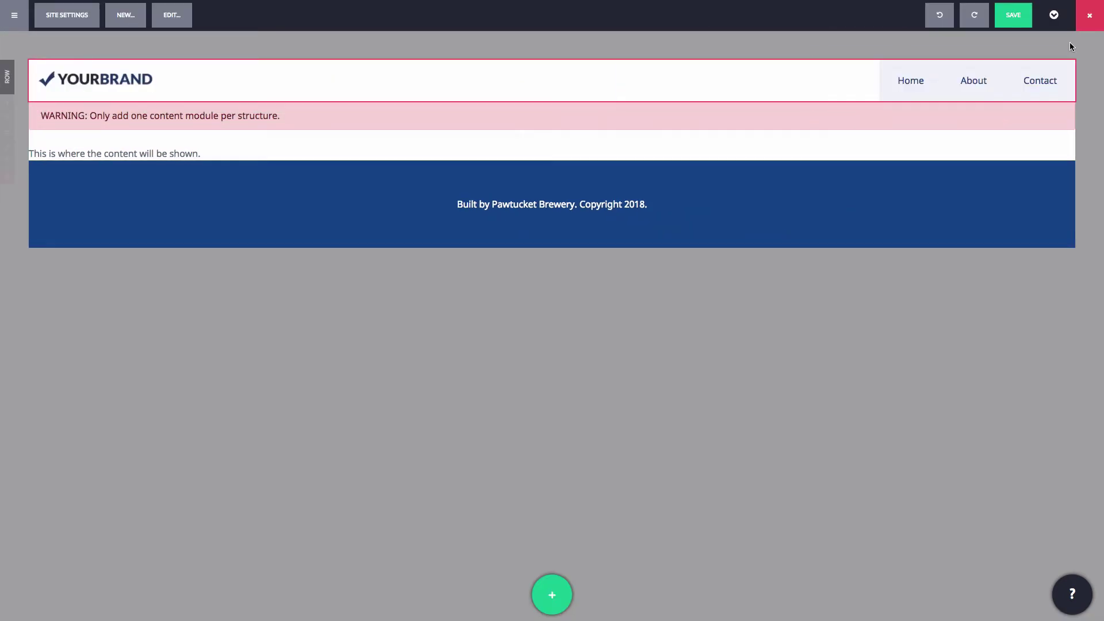
{"action": "left_click", "coordinate": [8, 147]}
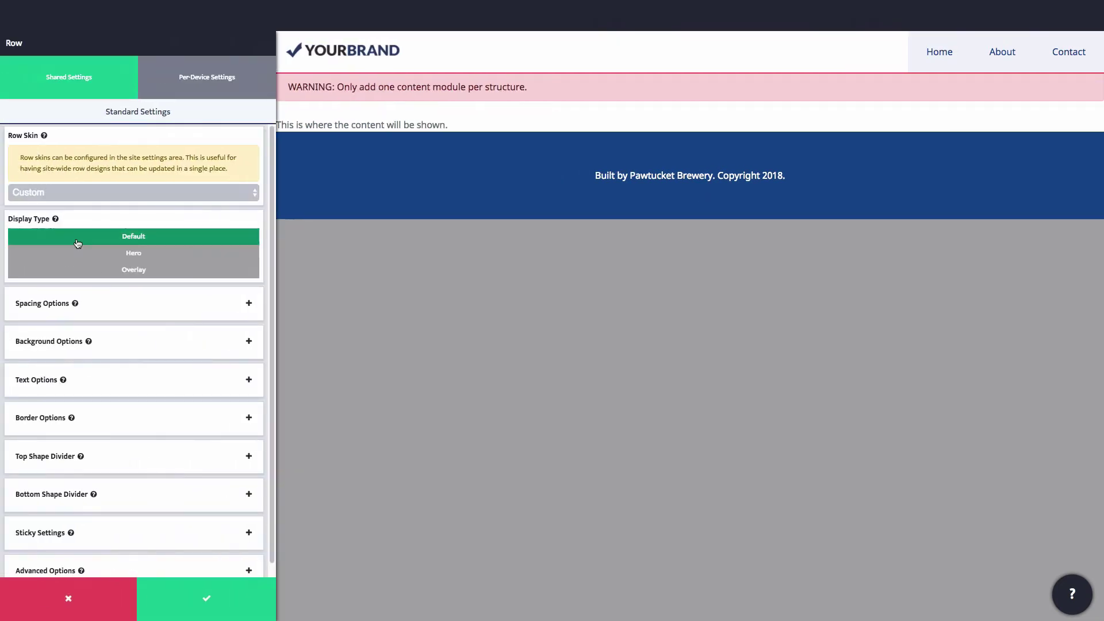
{"action": "left_click", "coordinate": [168, 533]}
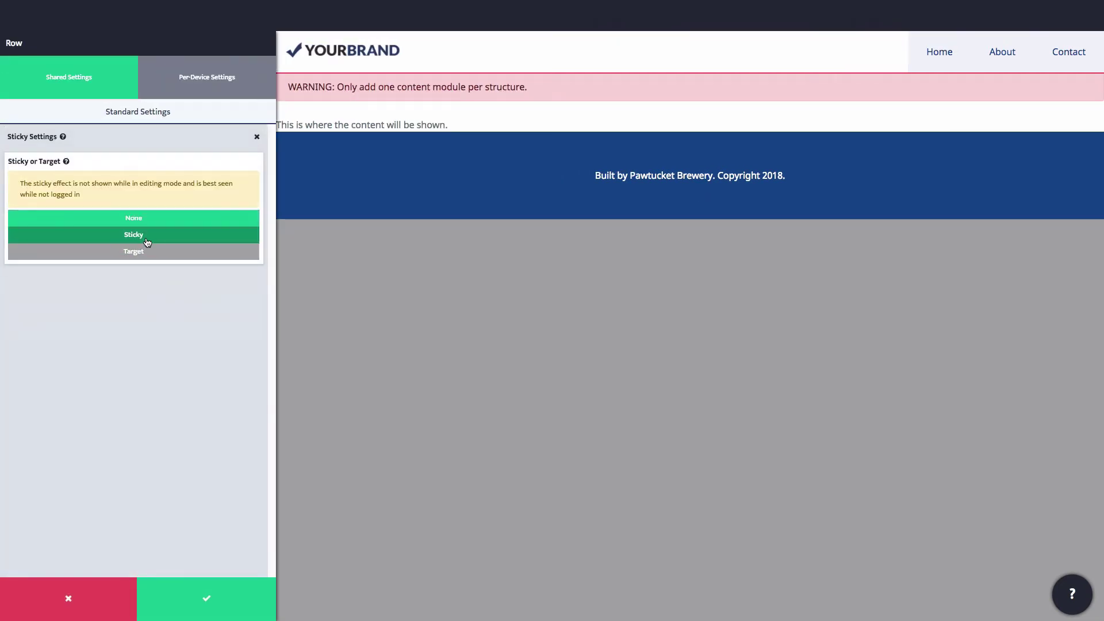
{"action": "left_click", "coordinate": [147, 240]}
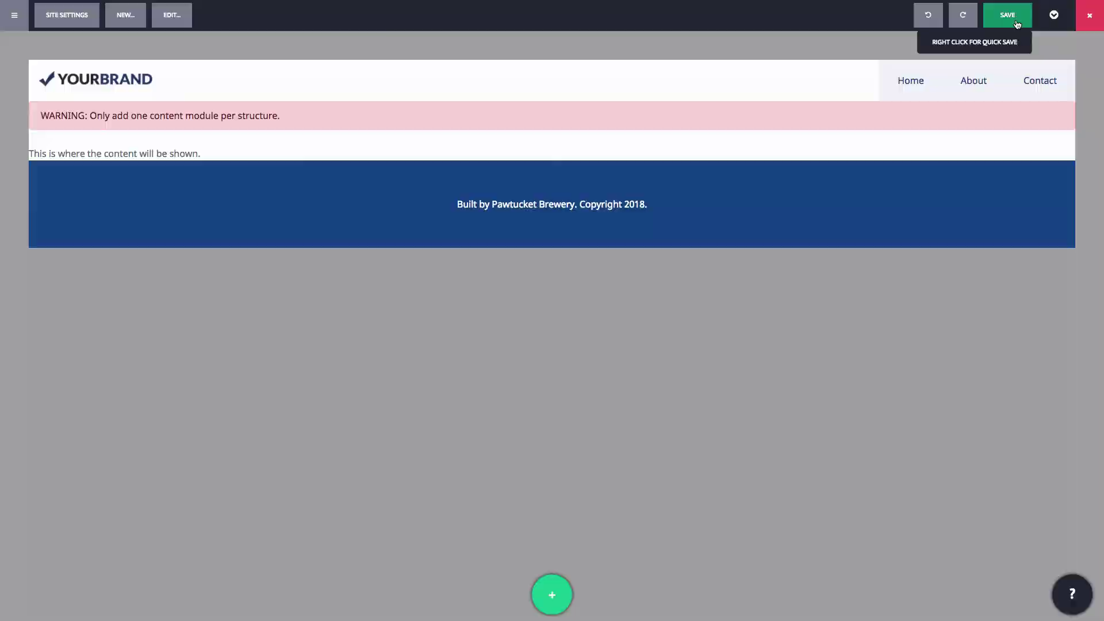
{"action": "left_click", "coordinate": [1013, 15]}
{"action": "left_click", "coordinate": [640, 172]}
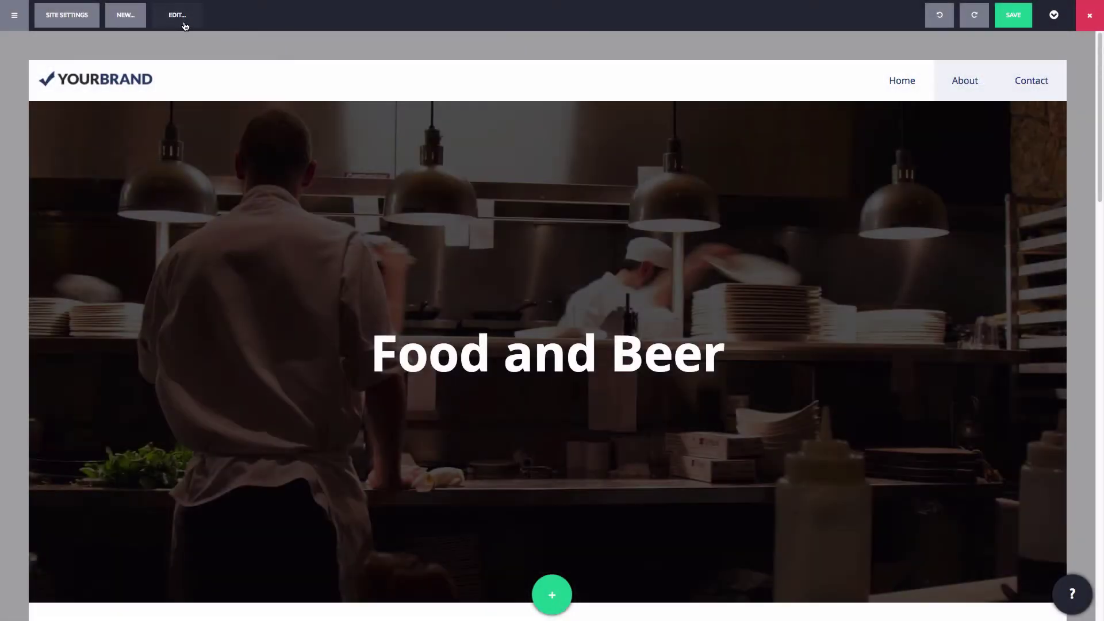
- Preview the Default, Sidebar and Call To Action structures, then open the hero text's post fields
{"action": "left_click", "coordinate": [183, 22]}
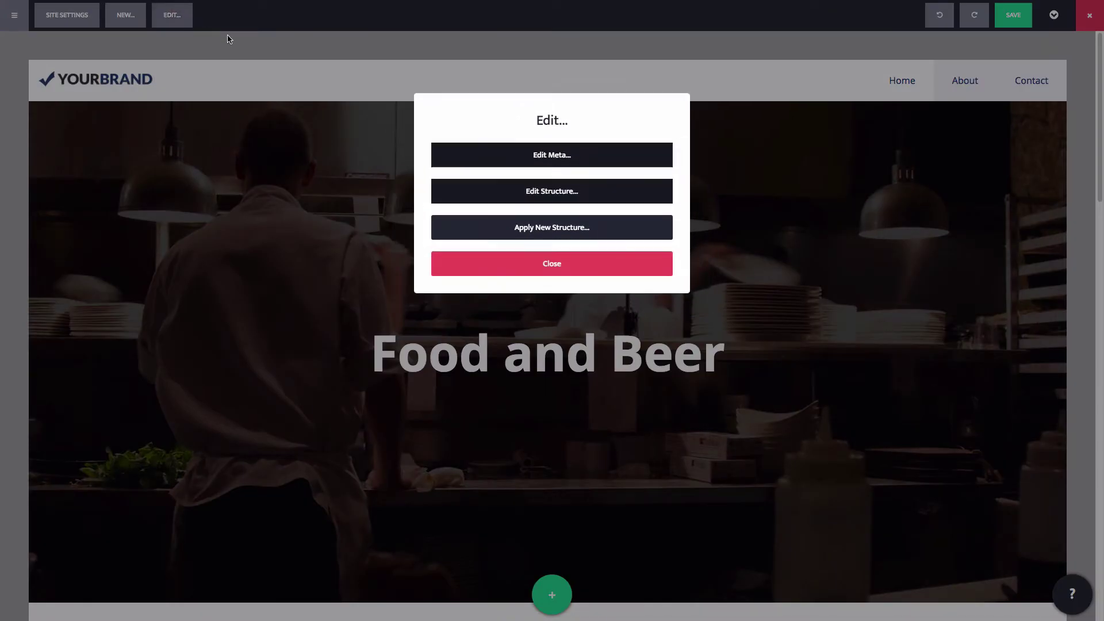
{"action": "left_click", "coordinate": [509, 227]}
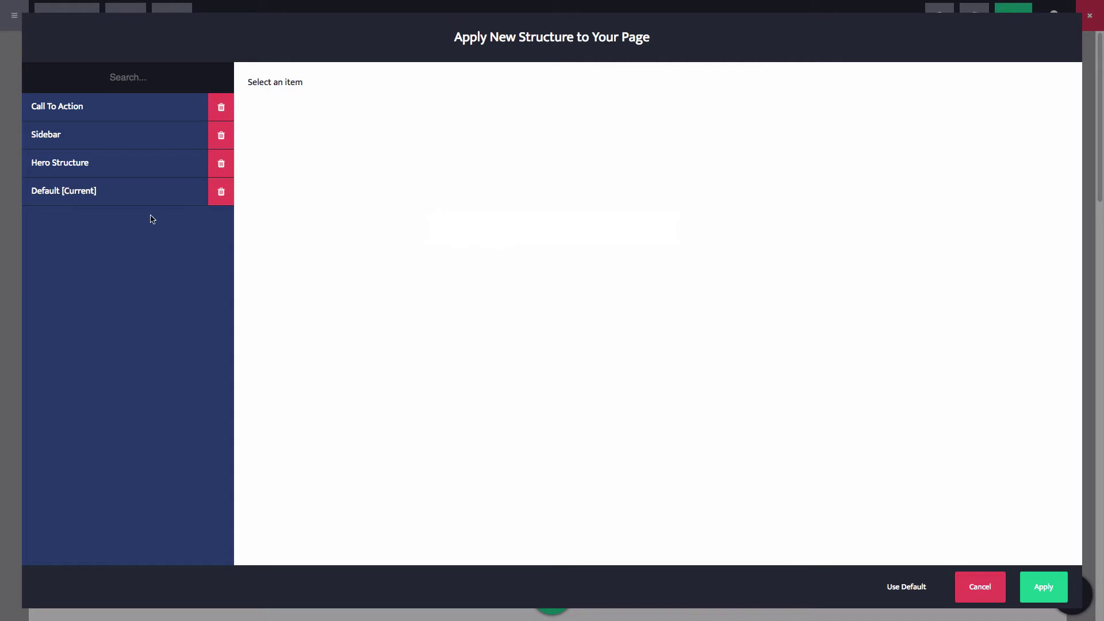
{"action": "left_click", "coordinate": [144, 202]}
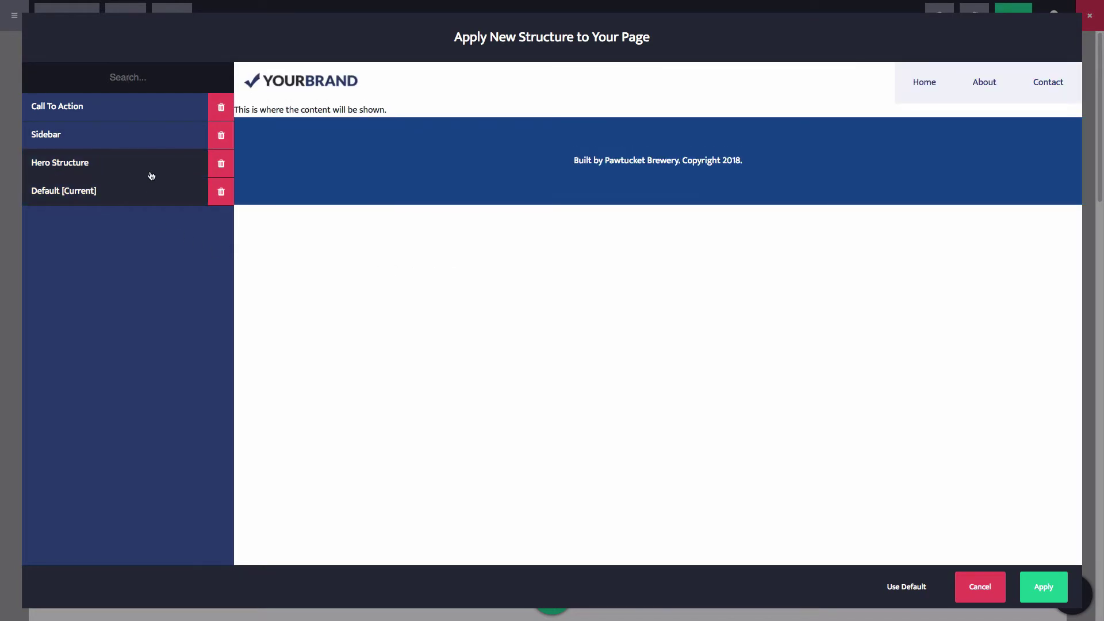
{"action": "left_click", "coordinate": [152, 176]}
{"action": "left_click", "coordinate": [149, 144]}
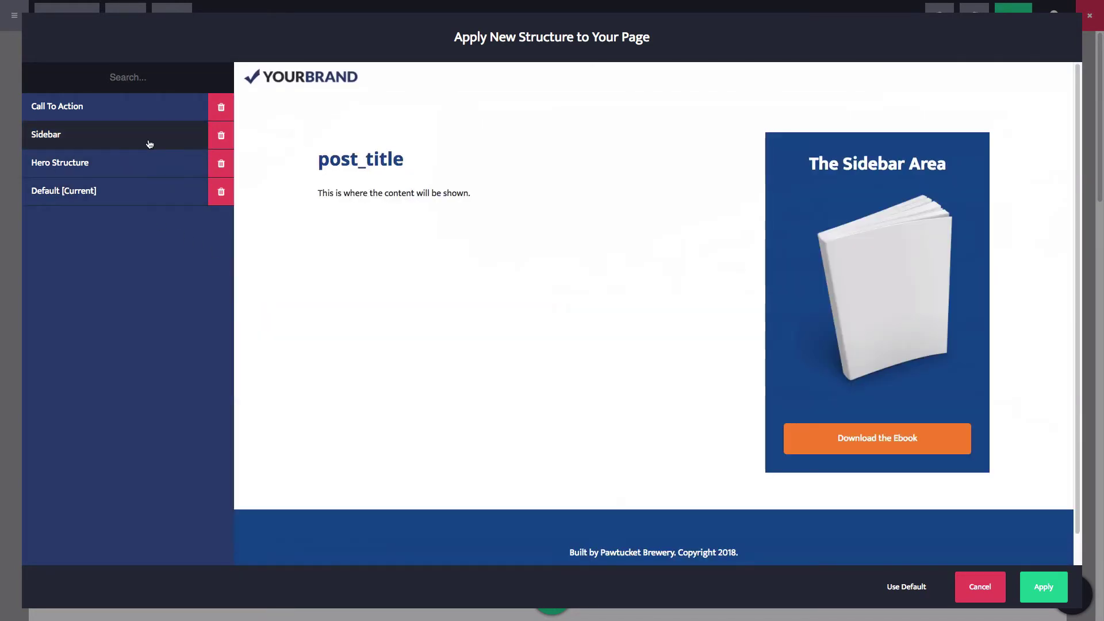
{"action": "left_click", "coordinate": [148, 118]}
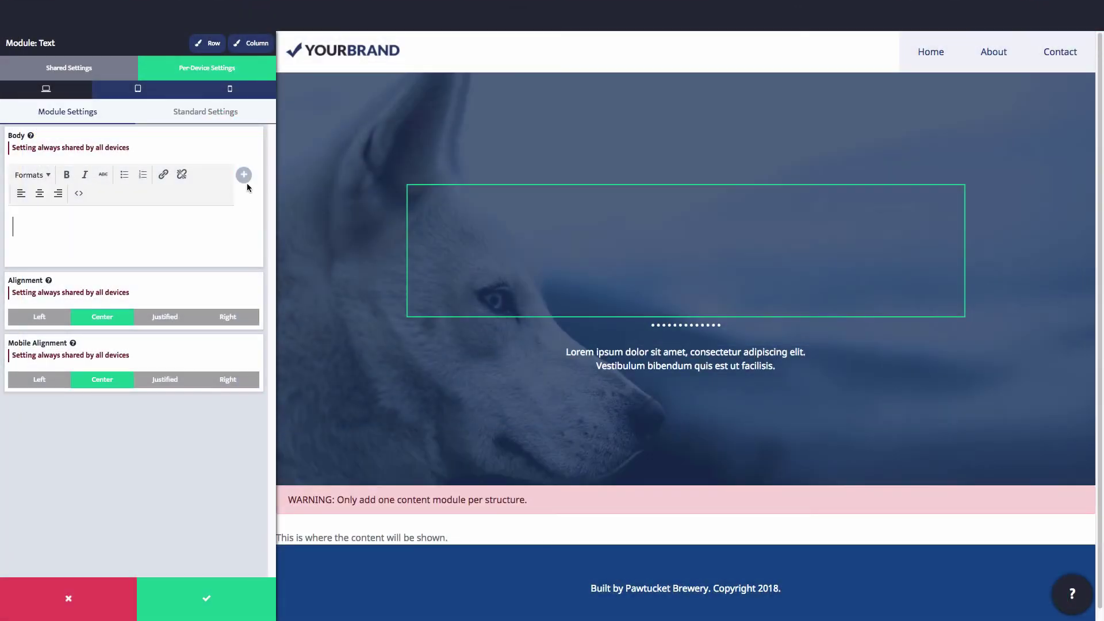
{"action": "left_click", "coordinate": [245, 179]}
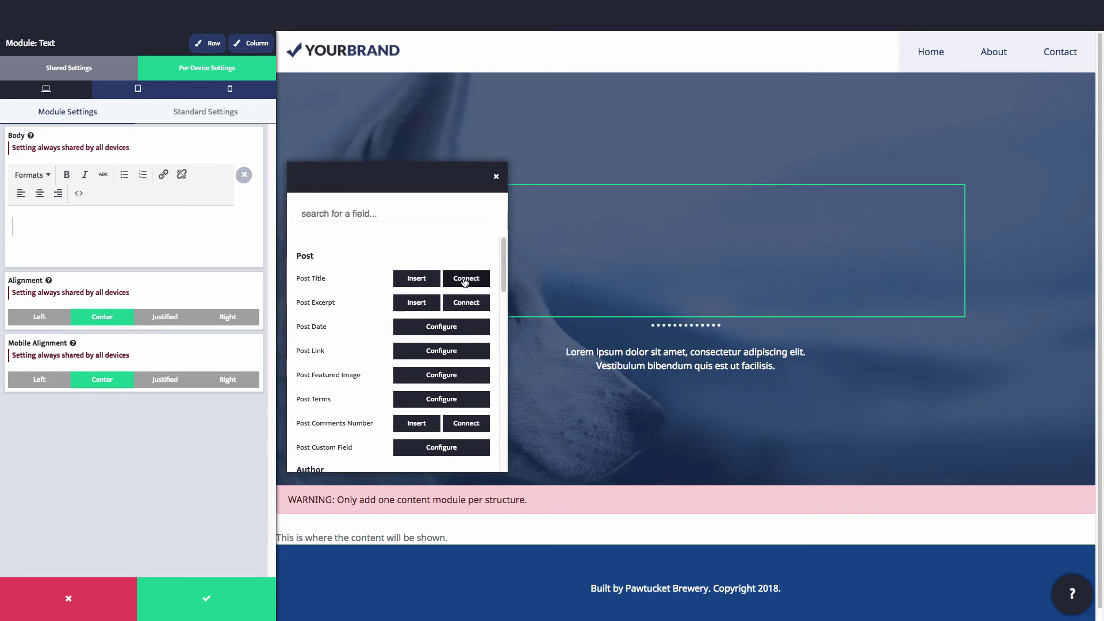
- Connect the hero heading to the Post Title field and save the text module
{"action": "scroll", "coordinate": [450, 324], "scroll_direction": "down", "scroll_amount": 10}
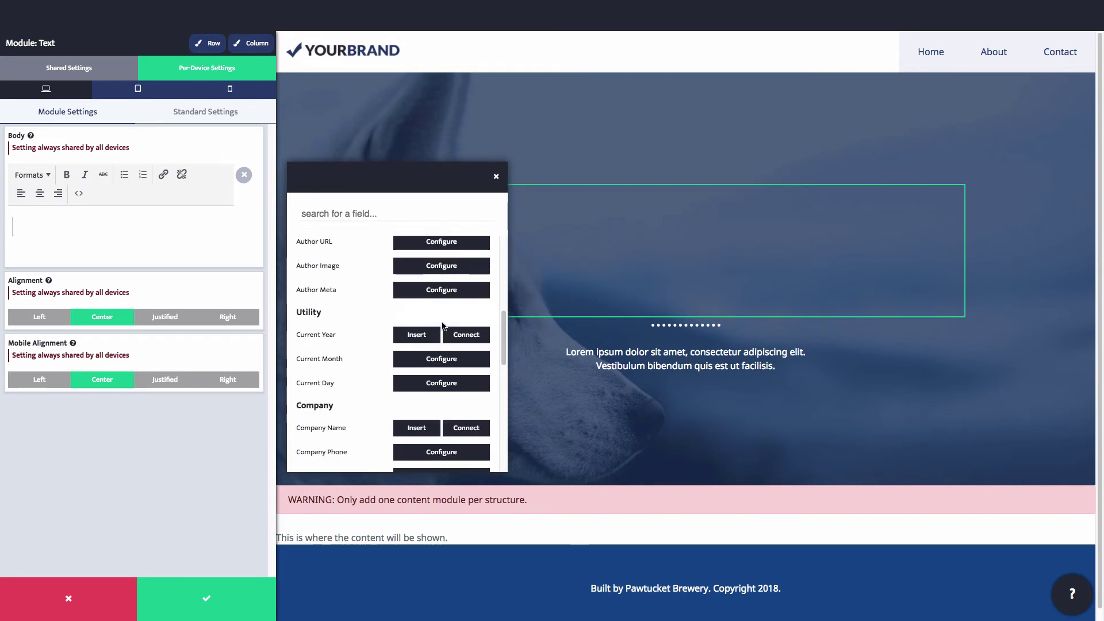
{"action": "scroll", "coordinate": [442, 325], "scroll_direction": "down", "scroll_amount": 2}
{"action": "scroll", "coordinate": [385, 323], "scroll_direction": "up", "scroll_amount": 10}
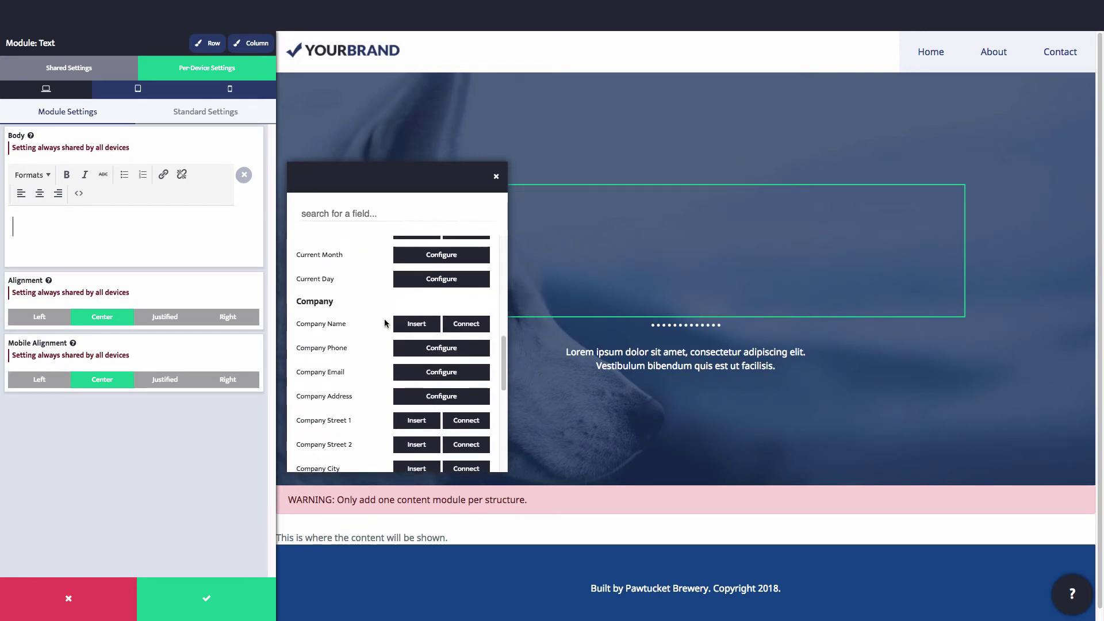
{"action": "scroll", "coordinate": [385, 323], "scroll_direction": "up", "scroll_amount": 2}
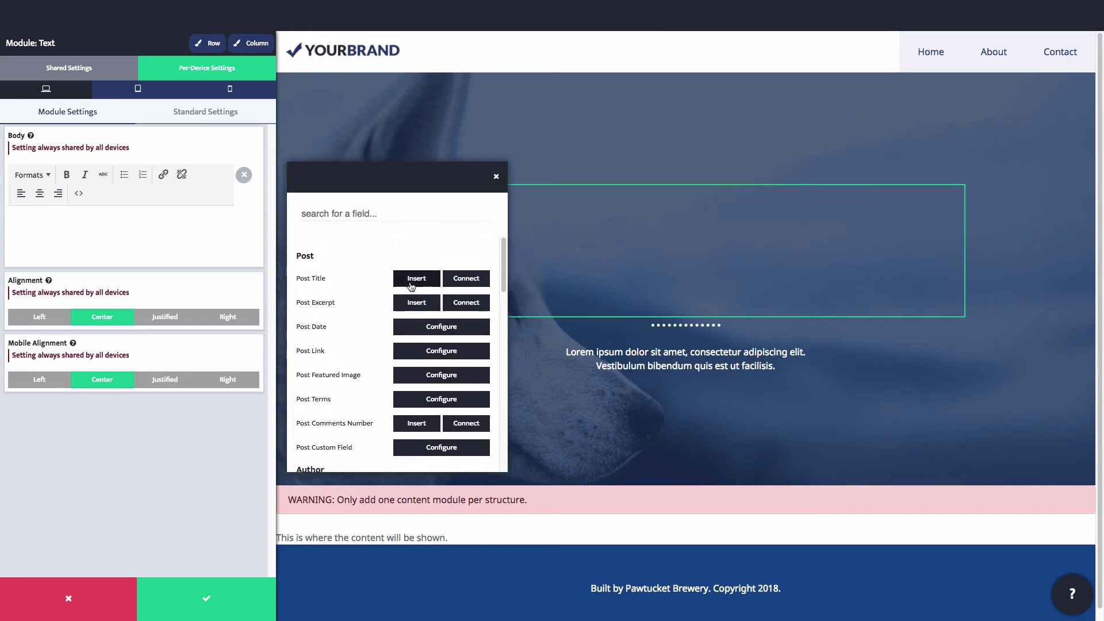
{"action": "left_click", "coordinate": [416, 279]}
{"action": "left_click", "coordinate": [496, 177]}
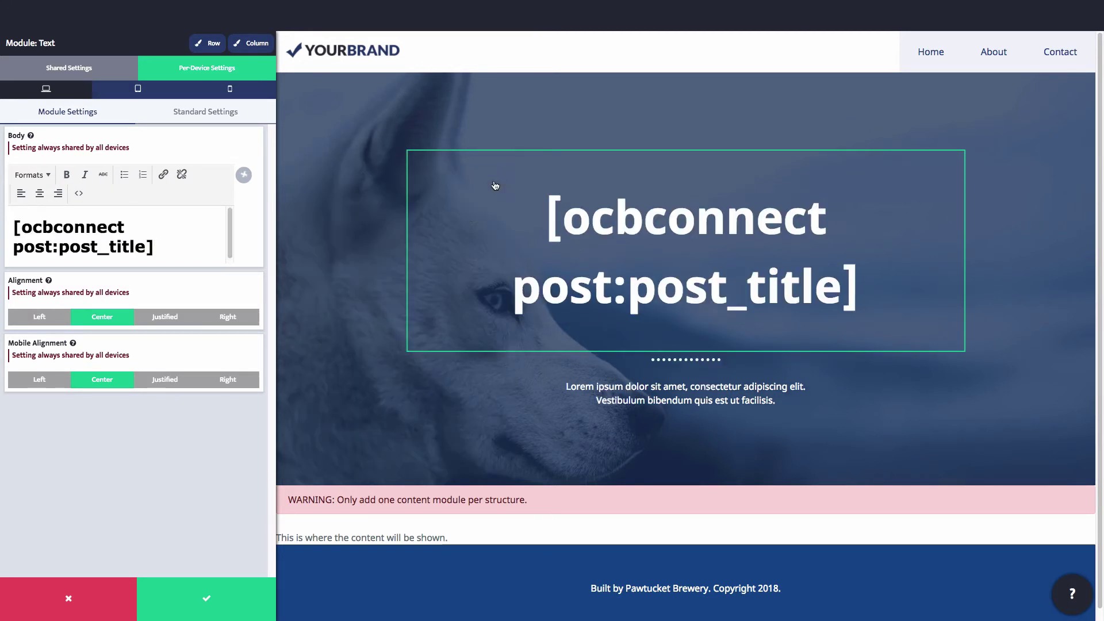
{"action": "left_click", "coordinate": [218, 598]}
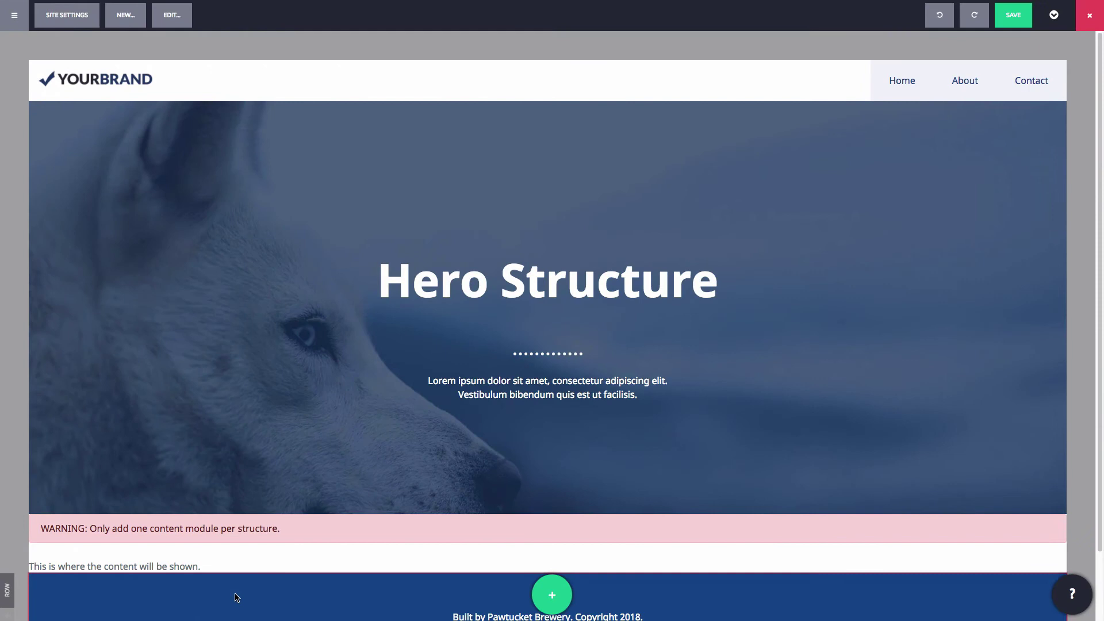
- Set the hero row's background image to the post's featured image
{"action": "left_click", "coordinate": [8, 189]}
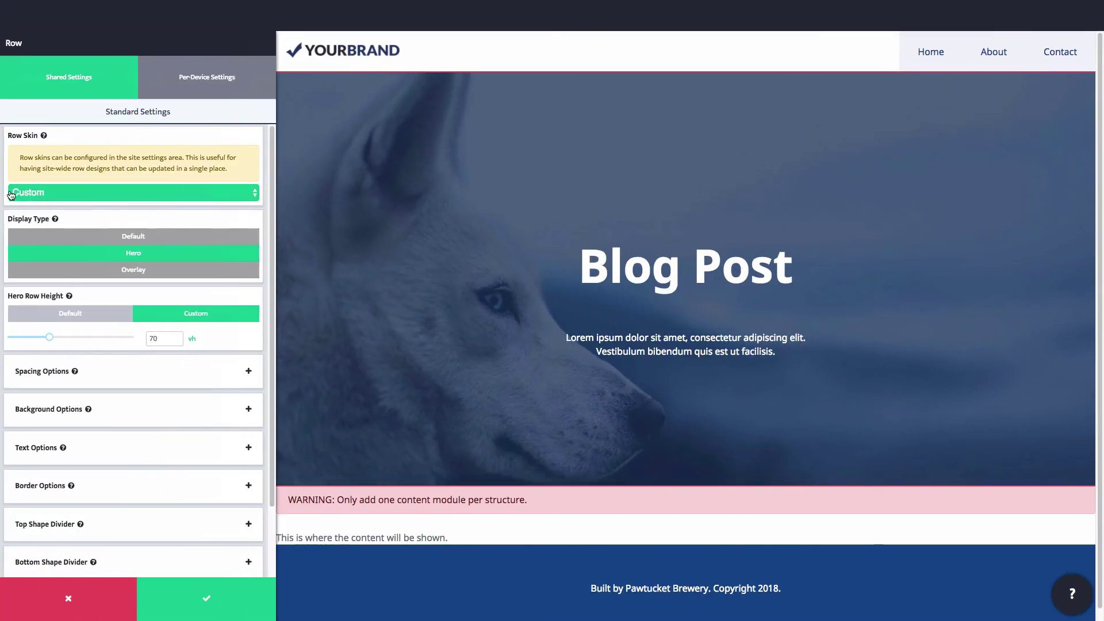
{"action": "left_click", "coordinate": [113, 409]}
{"action": "left_click", "coordinate": [200, 228]}
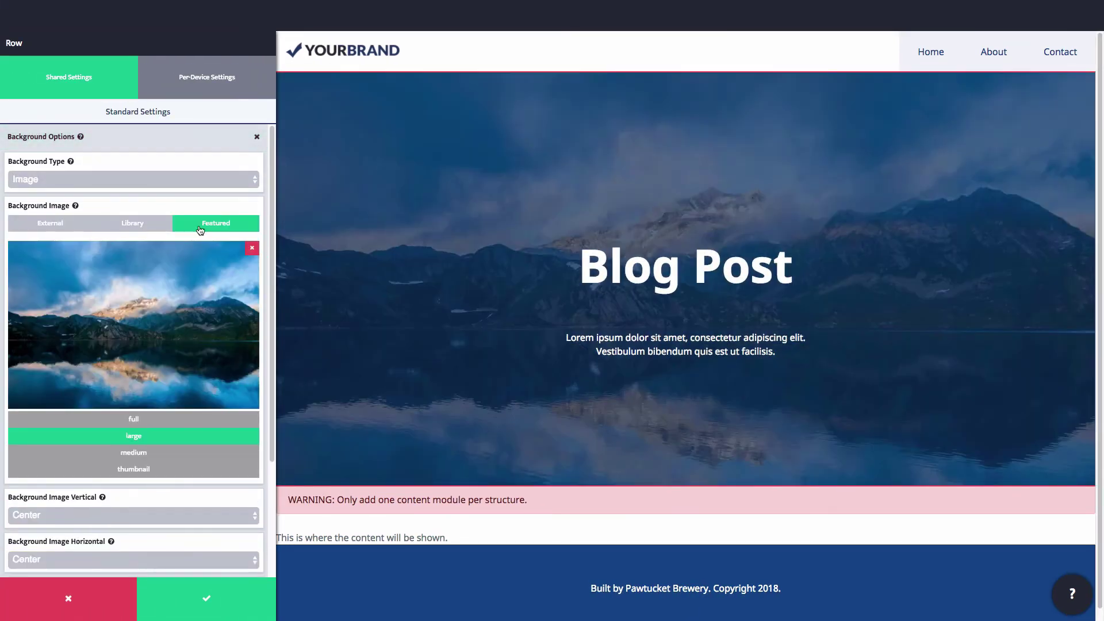
{"action": "left_click", "coordinate": [562, 255]}
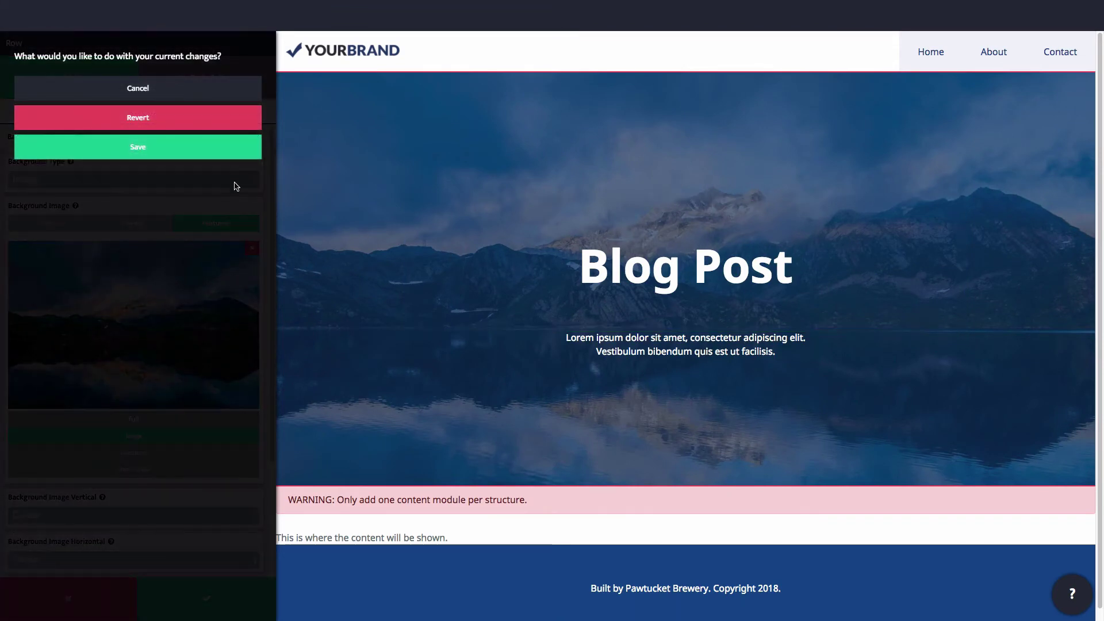
{"action": "left_click", "coordinate": [219, 148]}
- Insert the post date in 'February 27th, 2018' format below the title and save
{"action": "left_click", "coordinate": [244, 156]}
{"action": "left_click", "coordinate": [451, 327]}
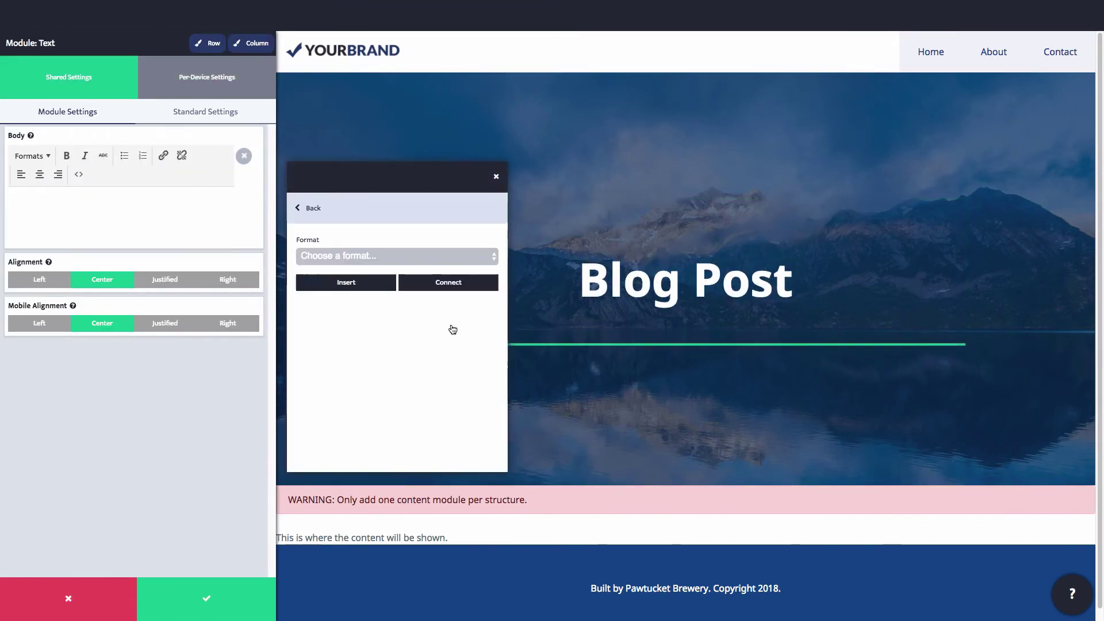
{"action": "left_click", "coordinate": [407, 257]}
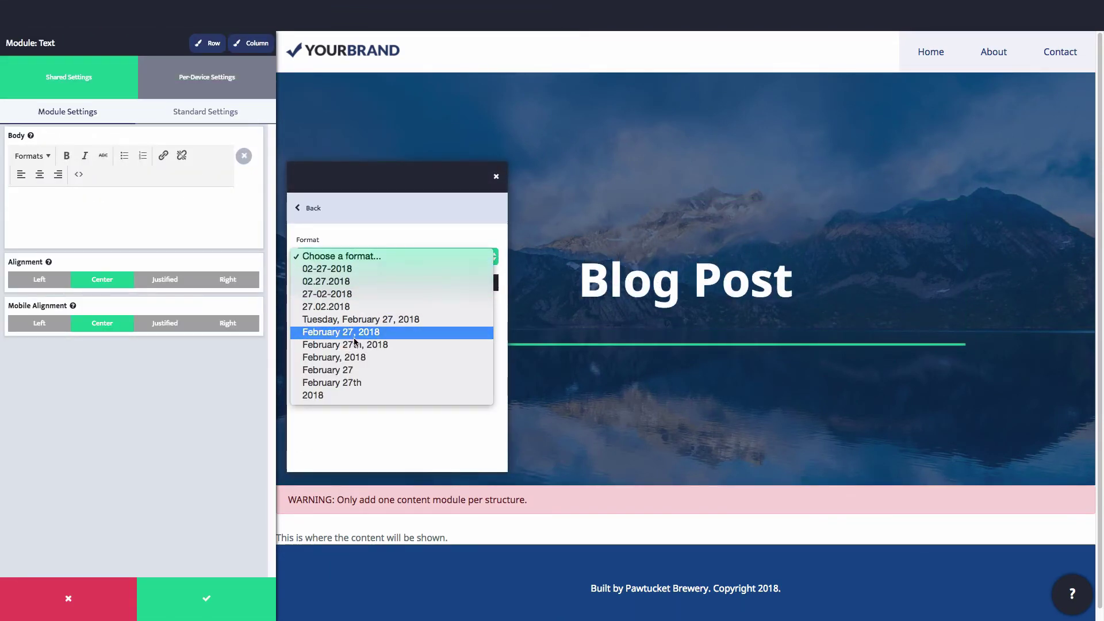
{"action": "left_click", "coordinate": [411, 344]}
{"action": "left_click", "coordinate": [346, 283]}
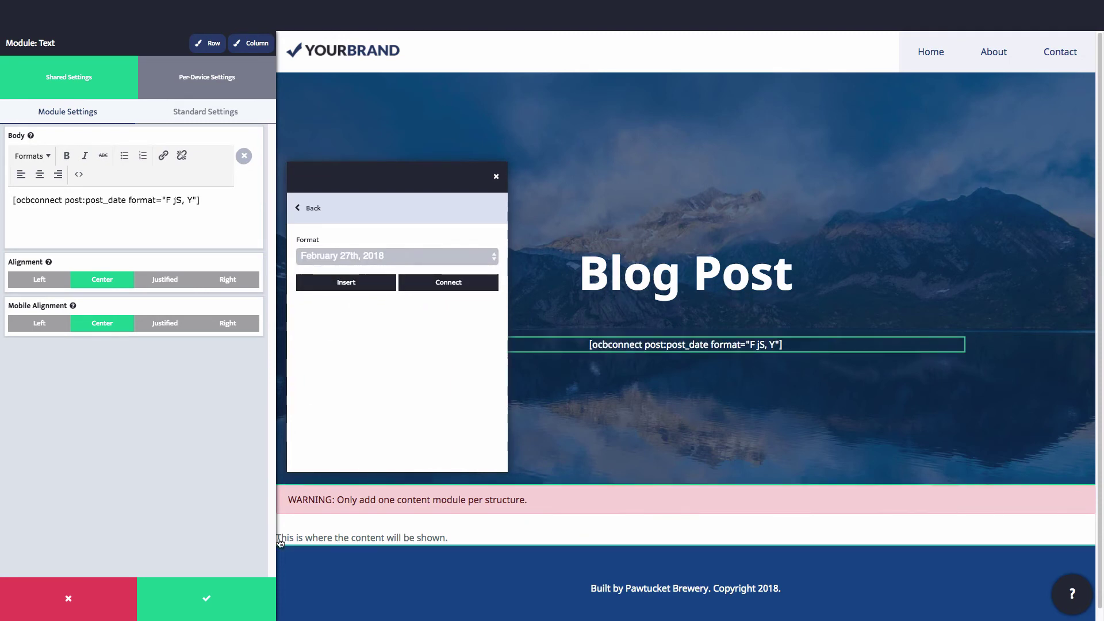
{"action": "left_click", "coordinate": [210, 596]}
- Limit the content row's max width to 750 px
{"action": "left_click", "coordinate": [387, 533]}
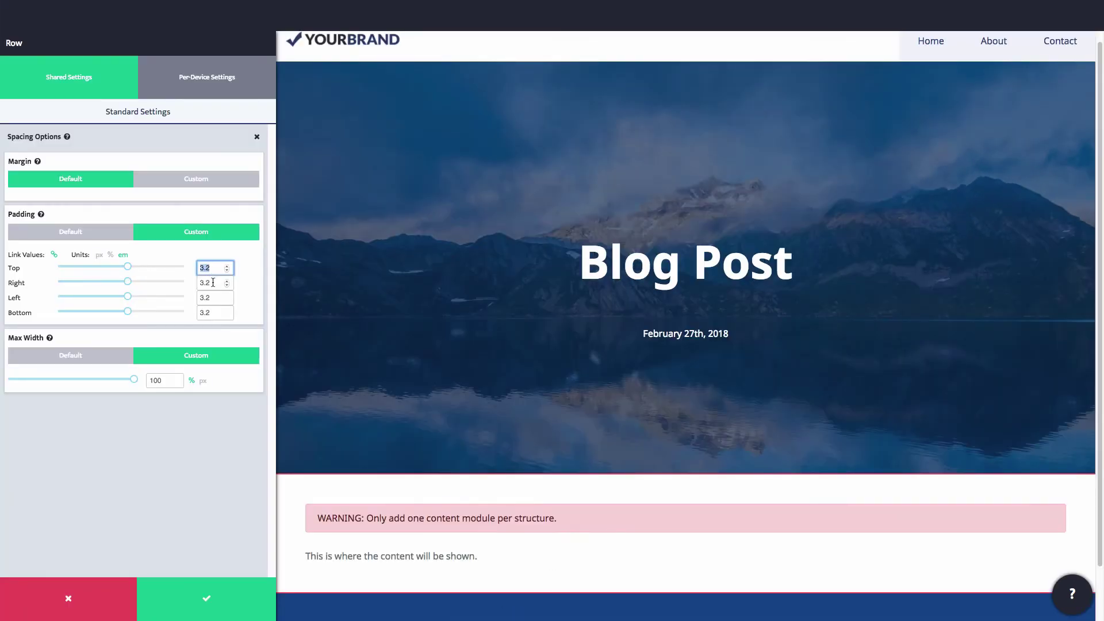
{"action": "left_click", "coordinate": [190, 383]}
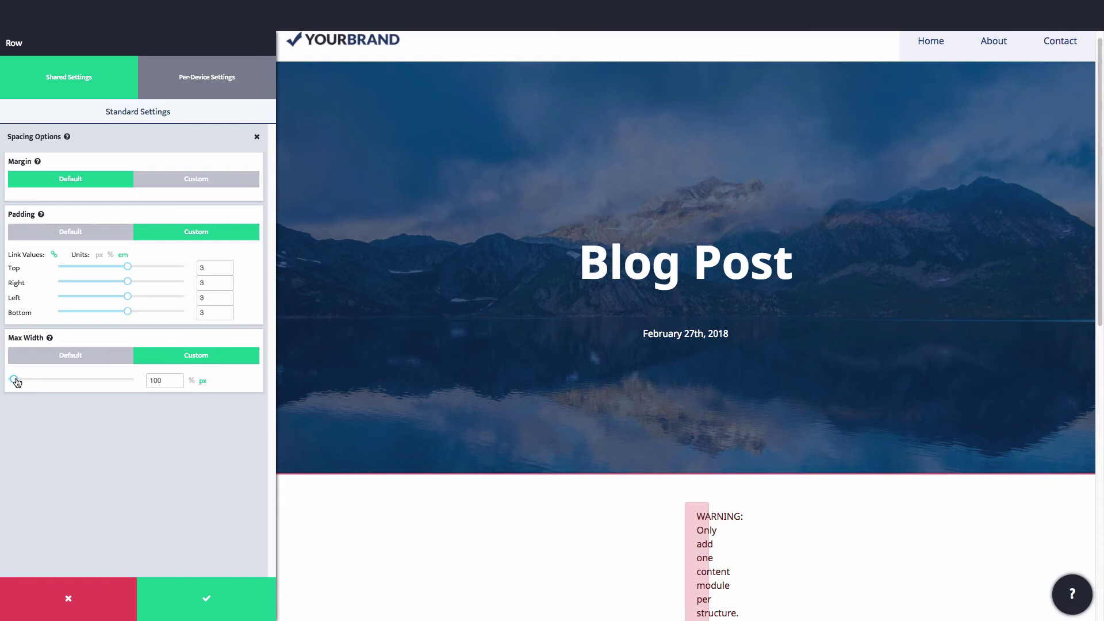
{"action": "left_click_drag", "start_coordinate": [16, 381], "coordinate": [84, 380]}
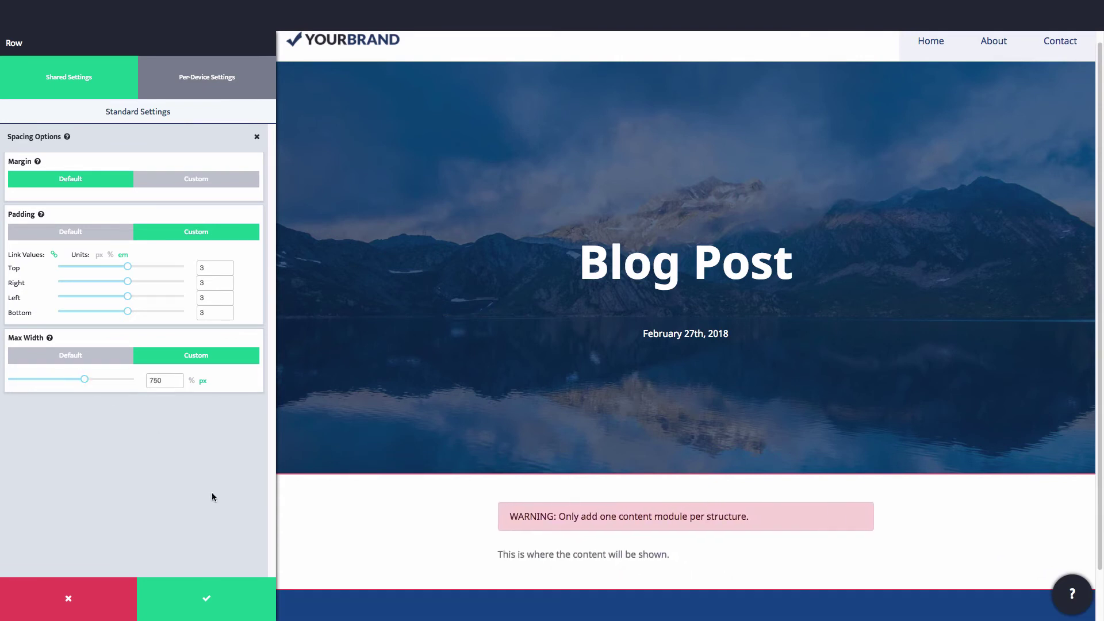
{"action": "left_click", "coordinate": [222, 598]}
- Add a Comments module below the post content
{"action": "scroll", "coordinate": [403, 460], "scroll_direction": "down", "scroll_amount": 2}
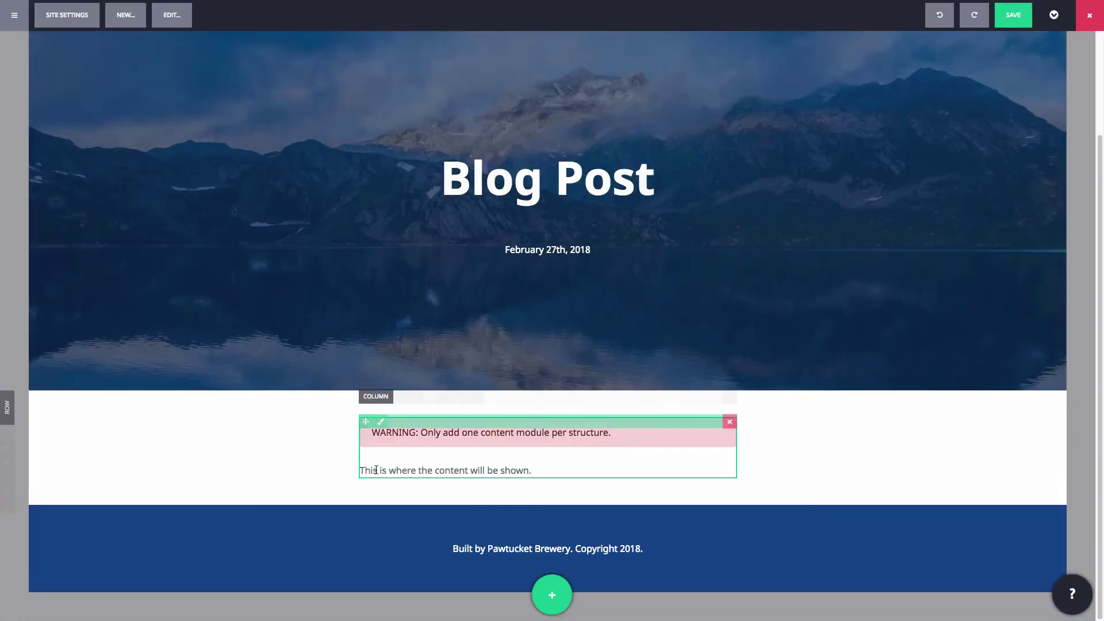
{"action": "left_click", "coordinate": [552, 592]}
{"action": "type", "text": "comm"}
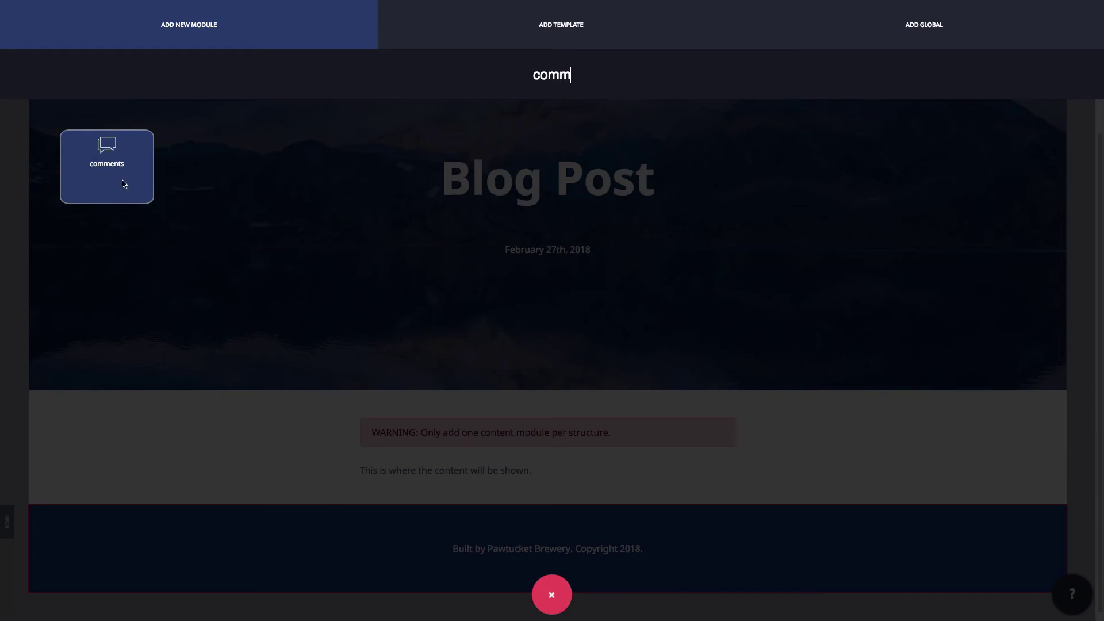
{"action": "left_click_drag", "start_coordinate": [124, 183], "coordinate": [517, 415]}
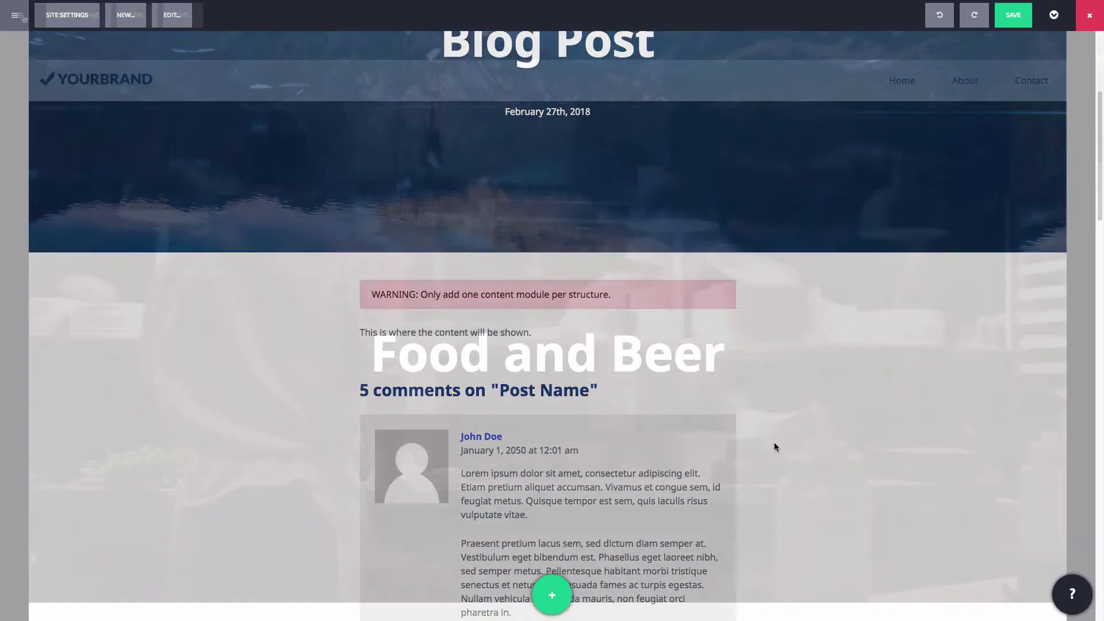
{"action": "left_click", "coordinate": [15, 15]}
- In Structures' Set Defaults, choose Blog Post as the blog post default structure
{"action": "left_click", "coordinate": [86, 119]}
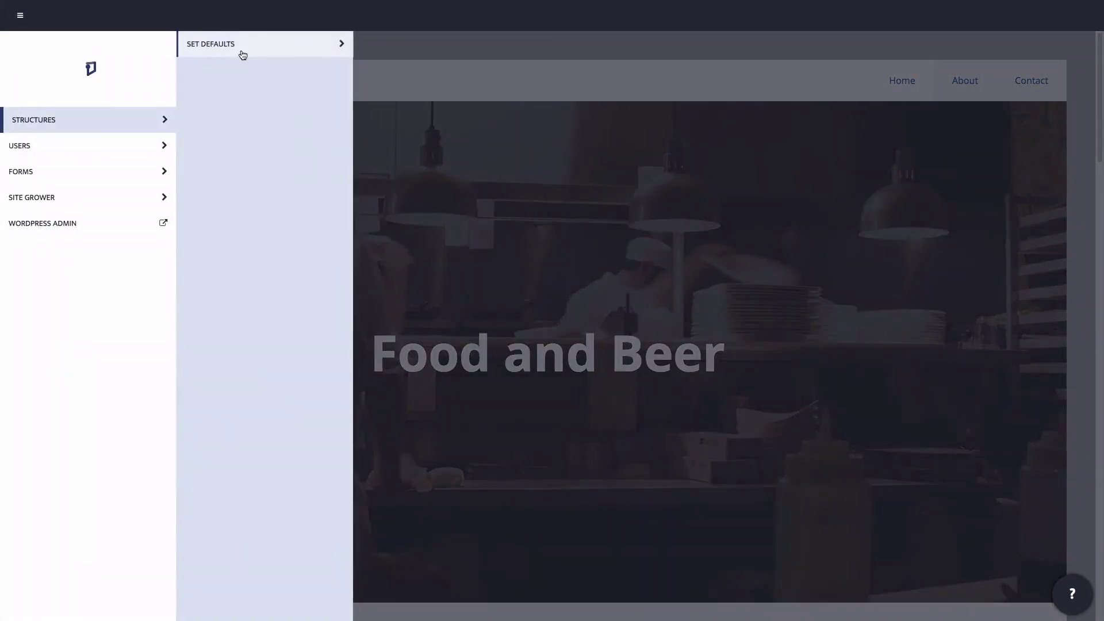
{"action": "left_click", "coordinate": [241, 52]}
{"action": "left_click", "coordinate": [616, 242]}
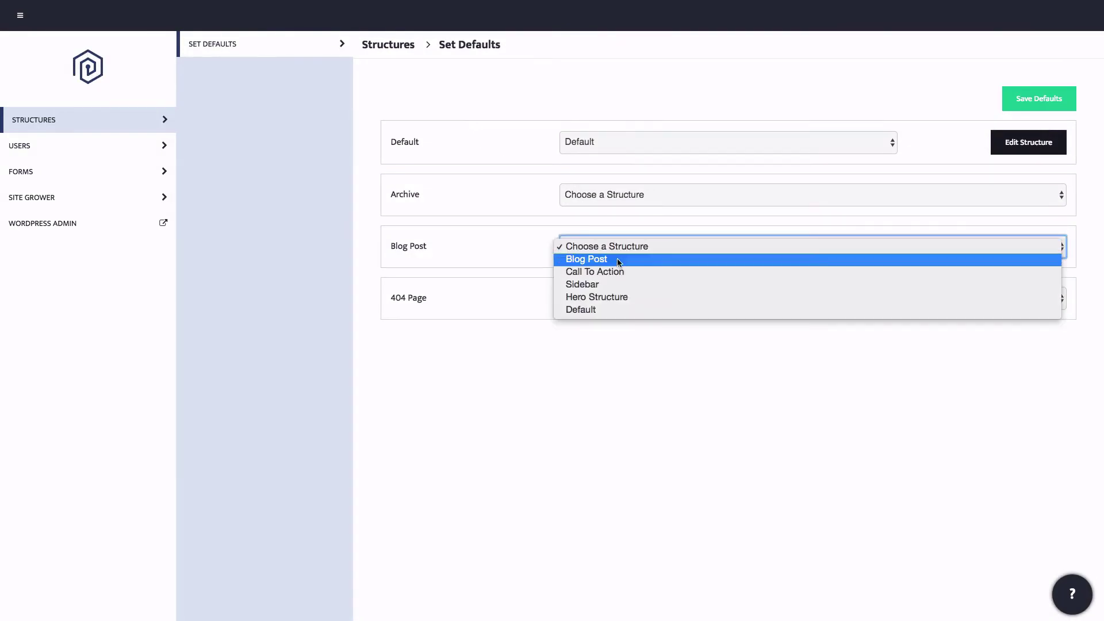
{"action": "left_click", "coordinate": [618, 262]}
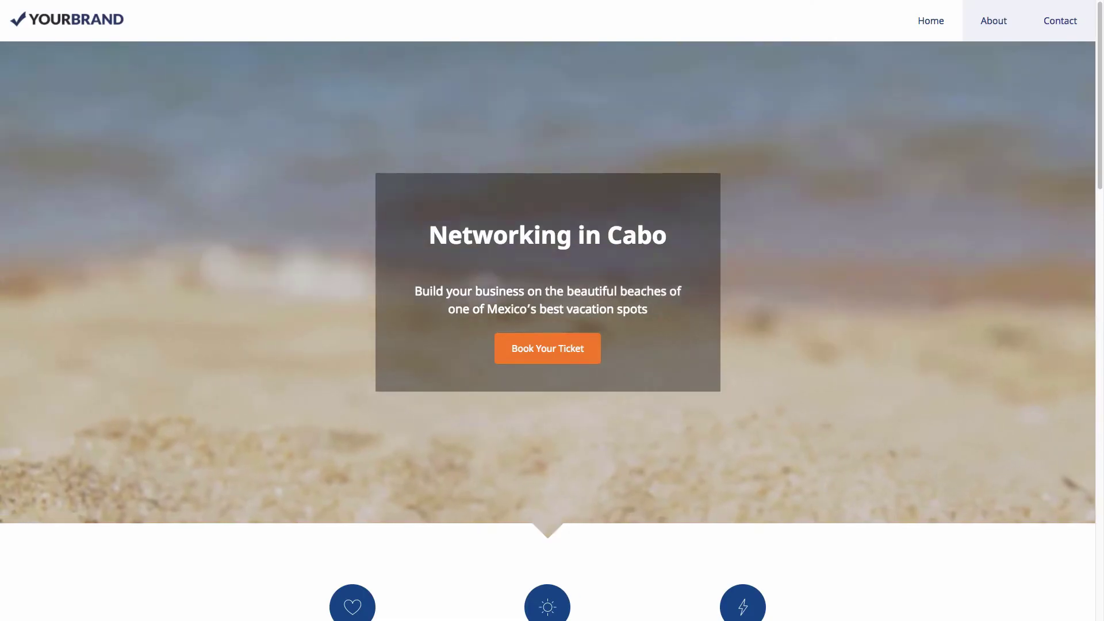
{"action": "scroll", "coordinate": [548, 310], "scroll_direction": "down", "scroll_amount": 3}
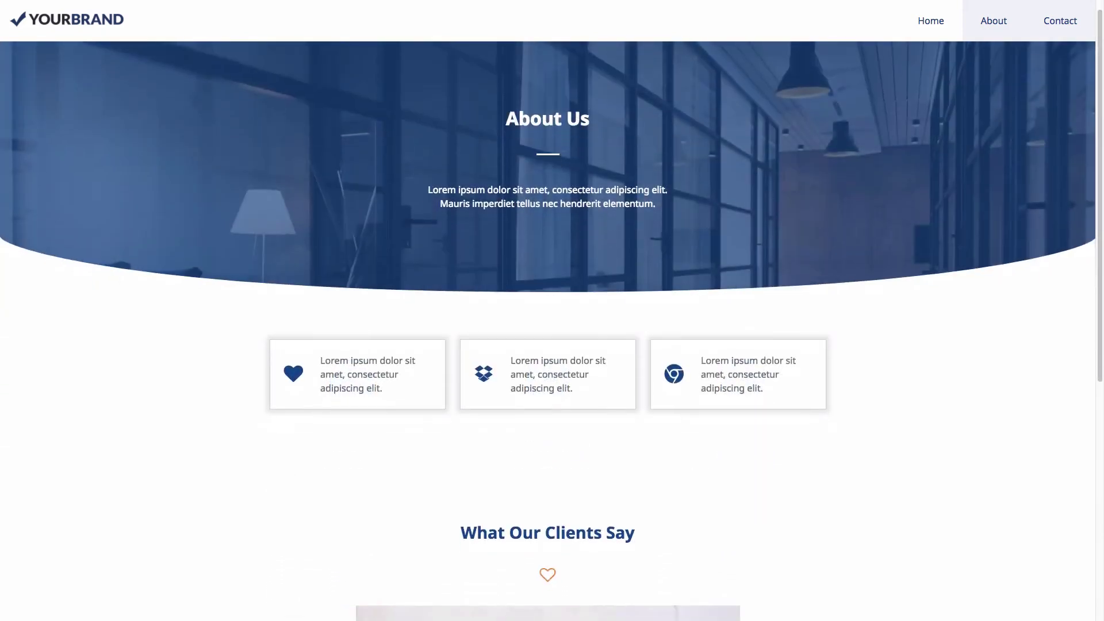
{"action": "scroll", "coordinate": [548, 310], "scroll_direction": "down", "scroll_amount": 2}
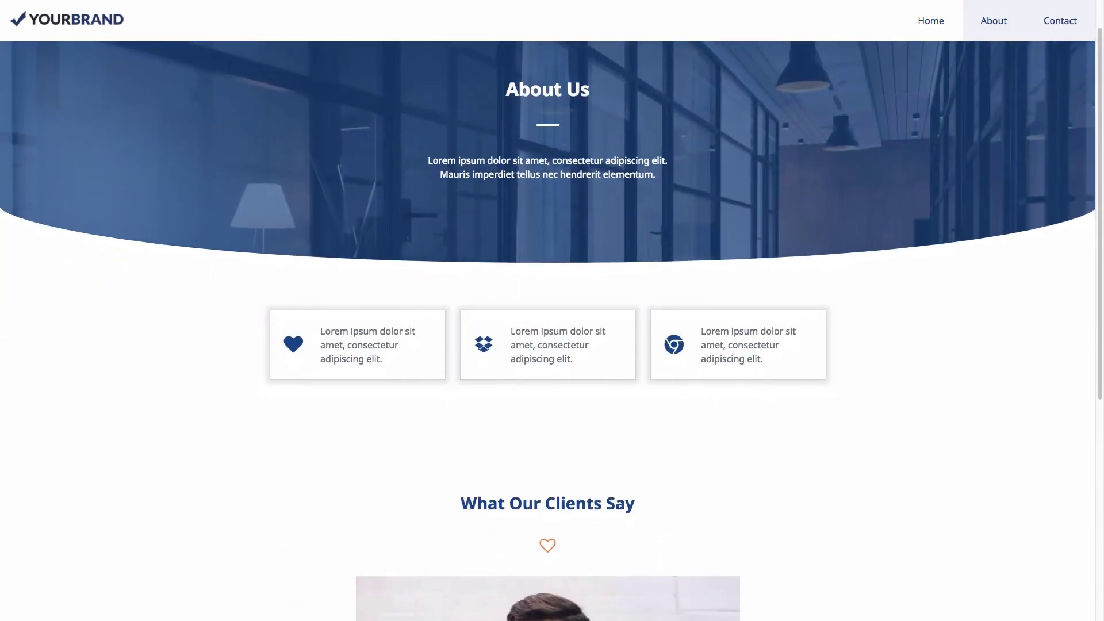
{"action": "scroll", "coordinate": [548, 310], "scroll_direction": "down", "scroll_amount": 3}
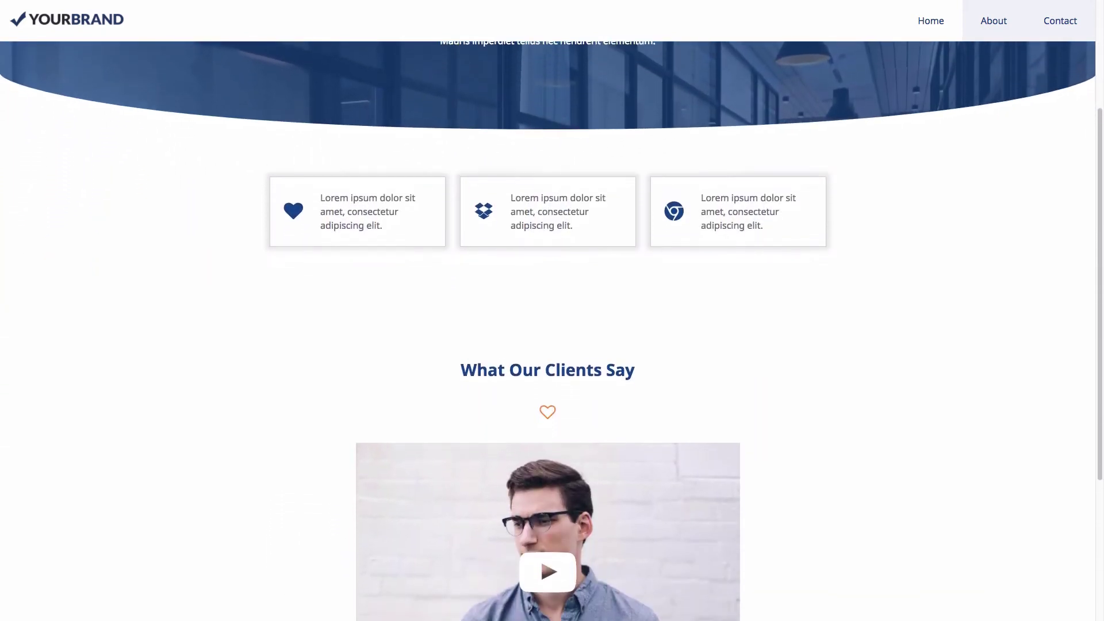
{"action": "scroll", "coordinate": [547, 311], "scroll_direction": "down", "scroll_amount": 2}
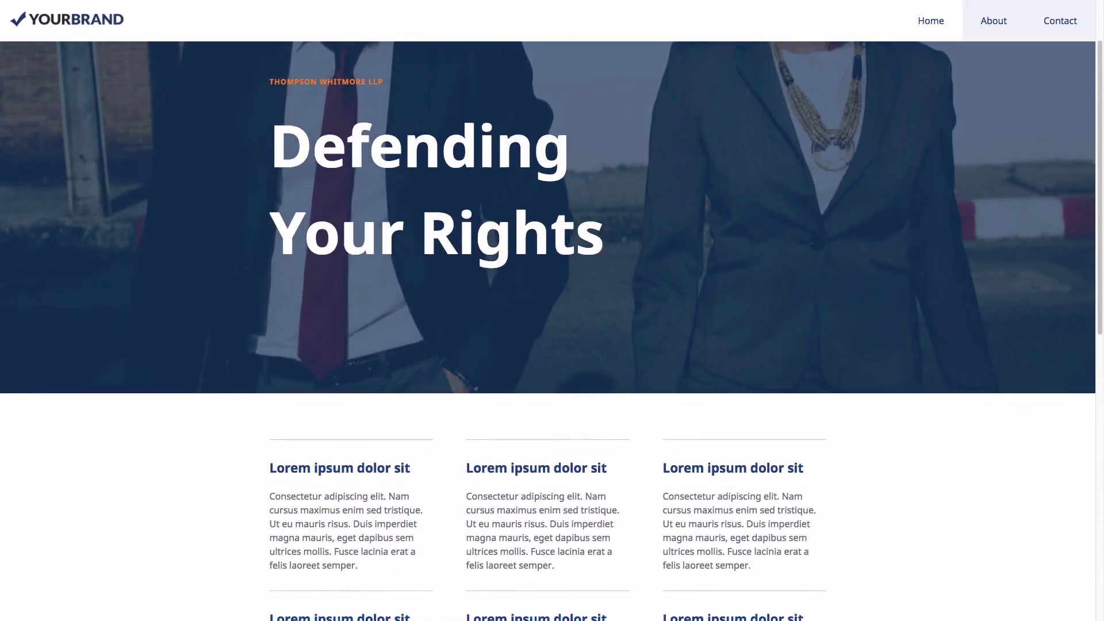
{"action": "scroll", "coordinate": [548, 311], "scroll_direction": "down", "scroll_amount": 3}
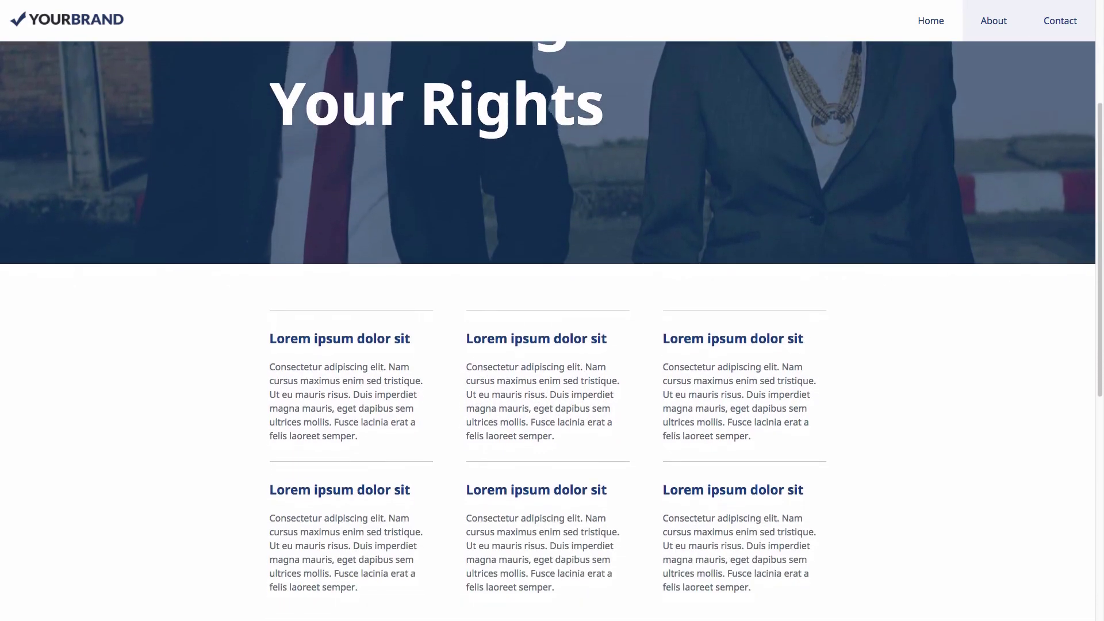
{"action": "scroll", "coordinate": [548, 311], "scroll_direction": "down", "scroll_amount": 2}
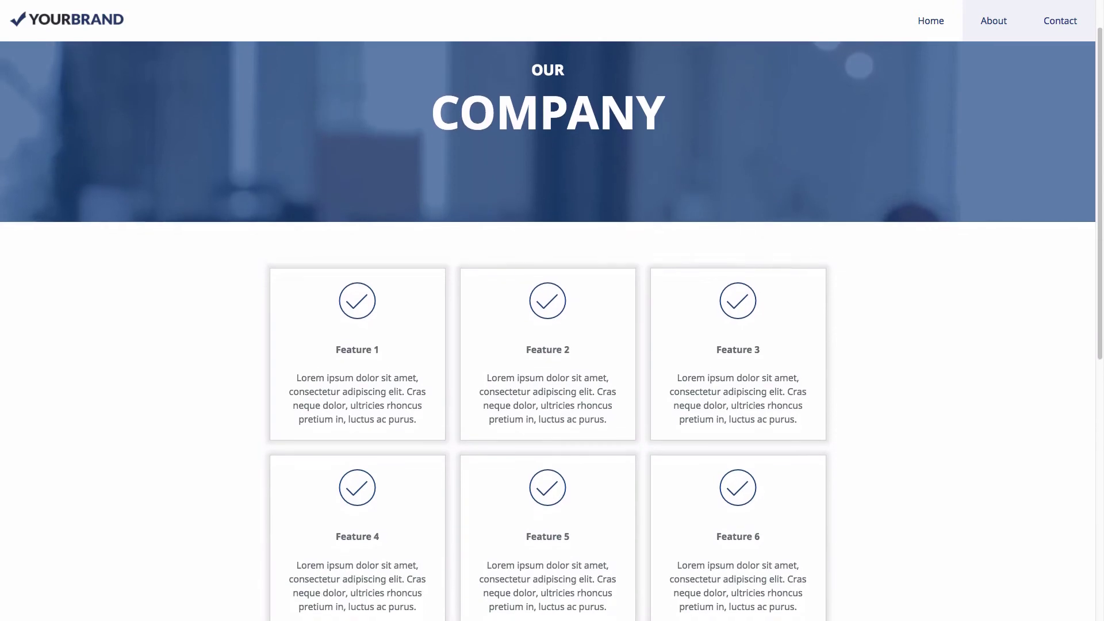
{"action": "scroll", "coordinate": [547, 310], "scroll_direction": "down", "scroll_amount": 2}
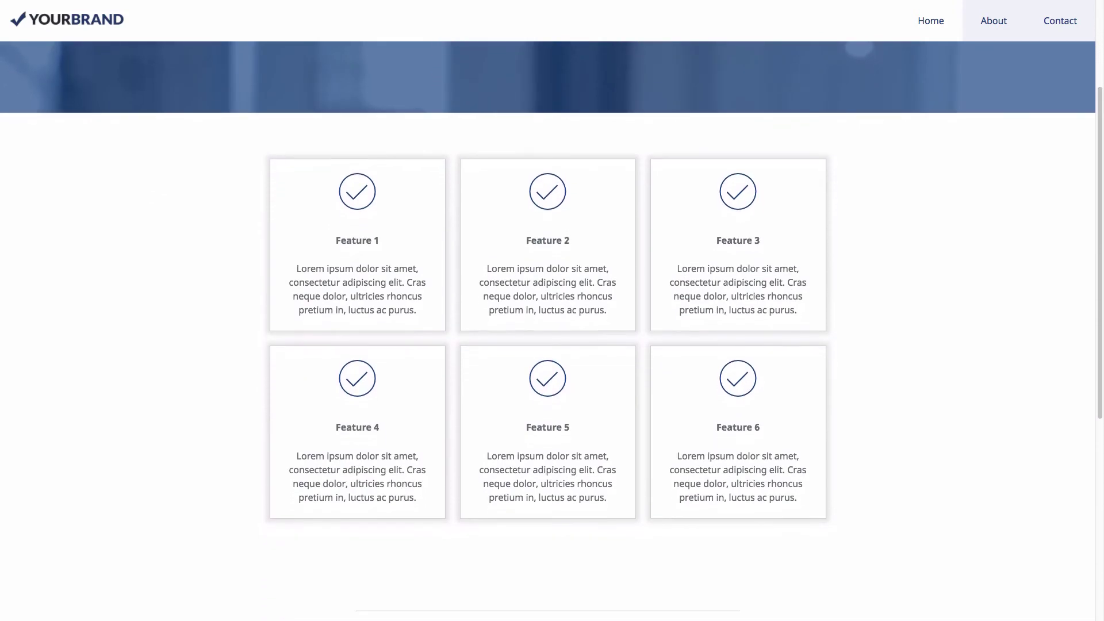